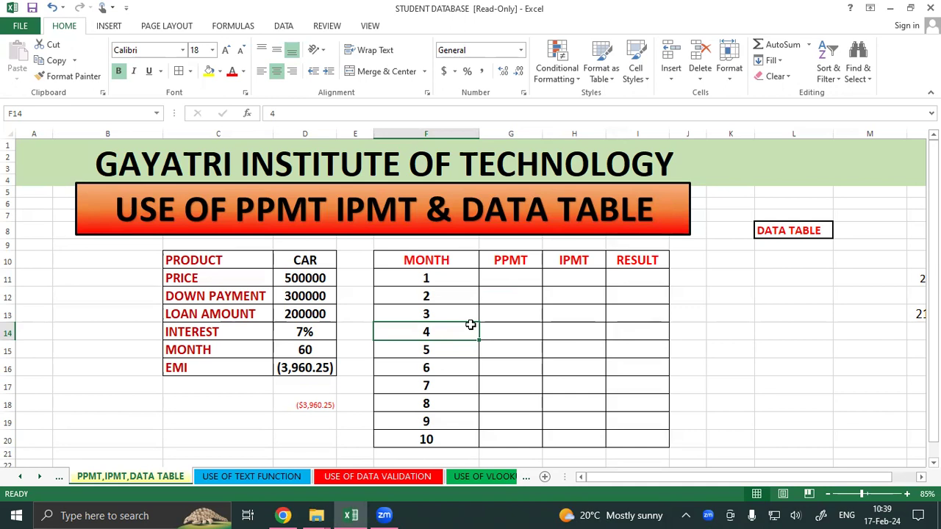
Examine the EMI cell's PMT formula and the month count in the car loan table.
click(308, 362)
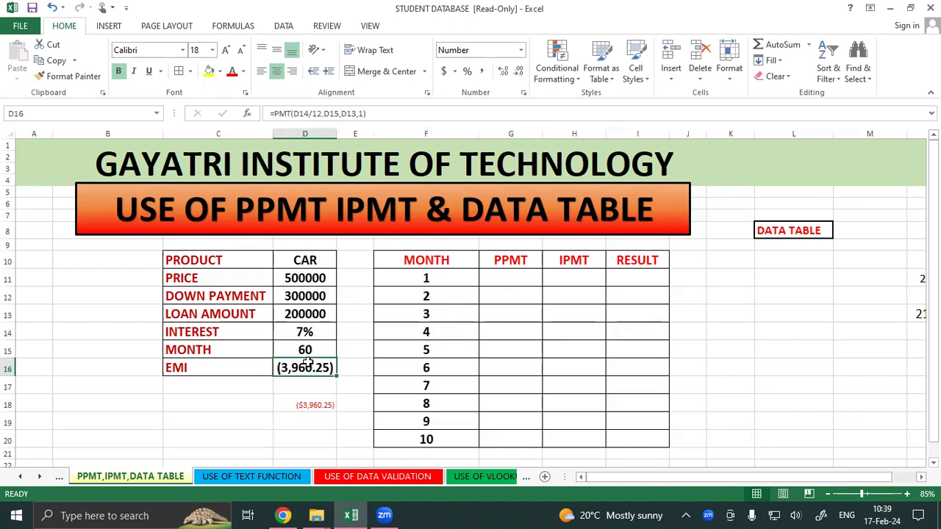
click(463, 379)
click(325, 362)
click(635, 379)
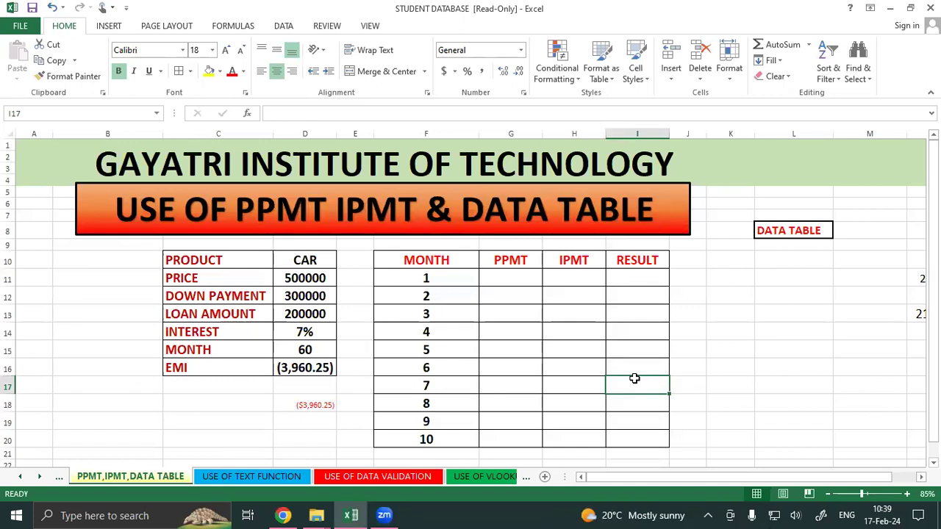
click(258, 401)
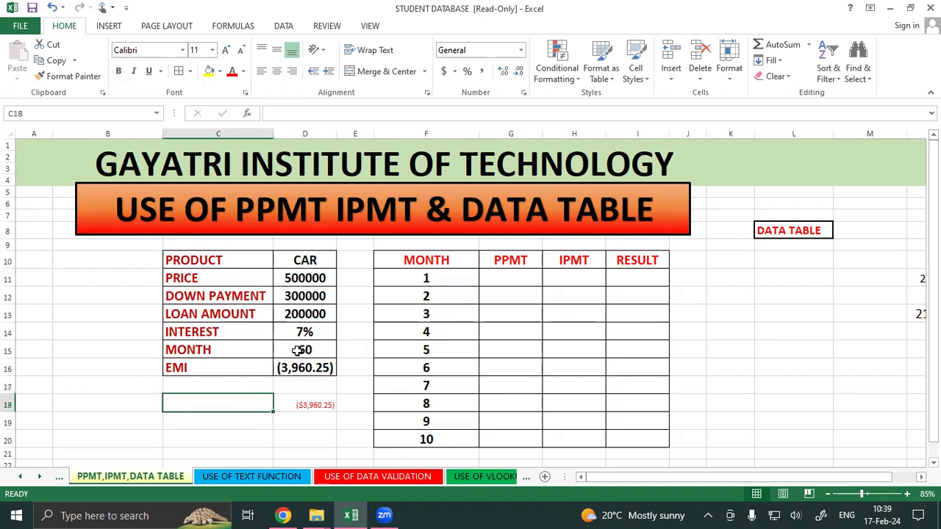
click(300, 347)
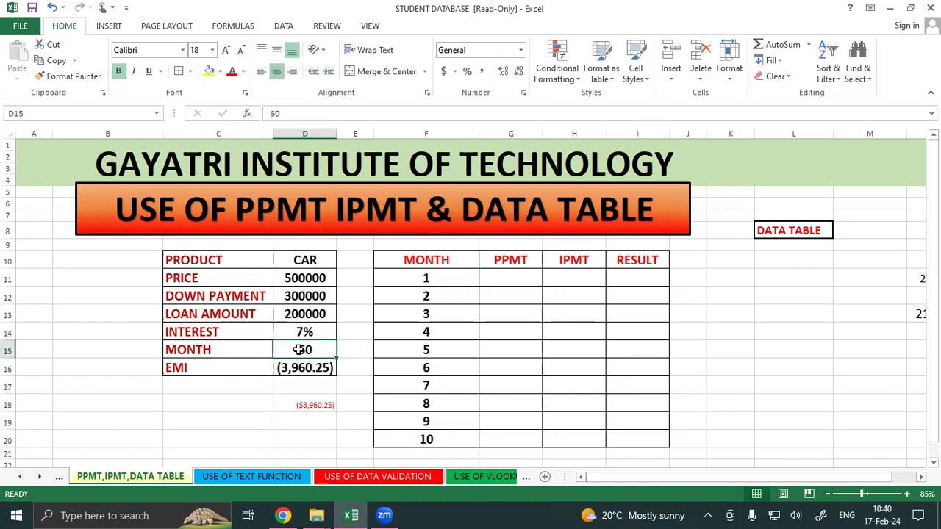
click(310, 371)
click(286, 417)
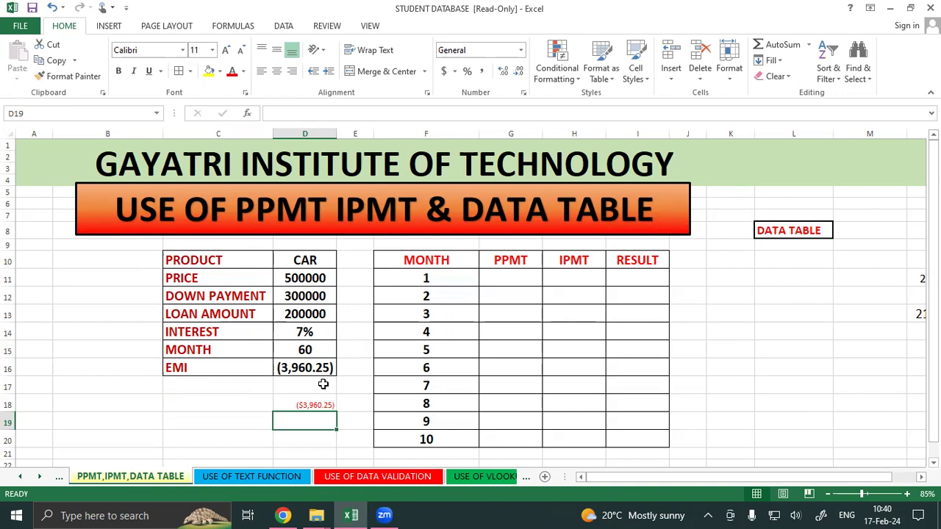
click(545, 380)
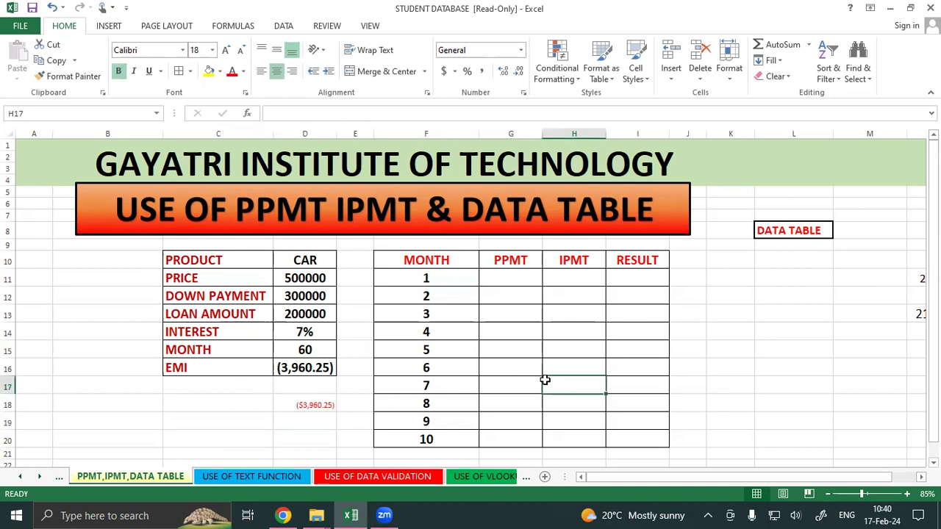
click(326, 368)
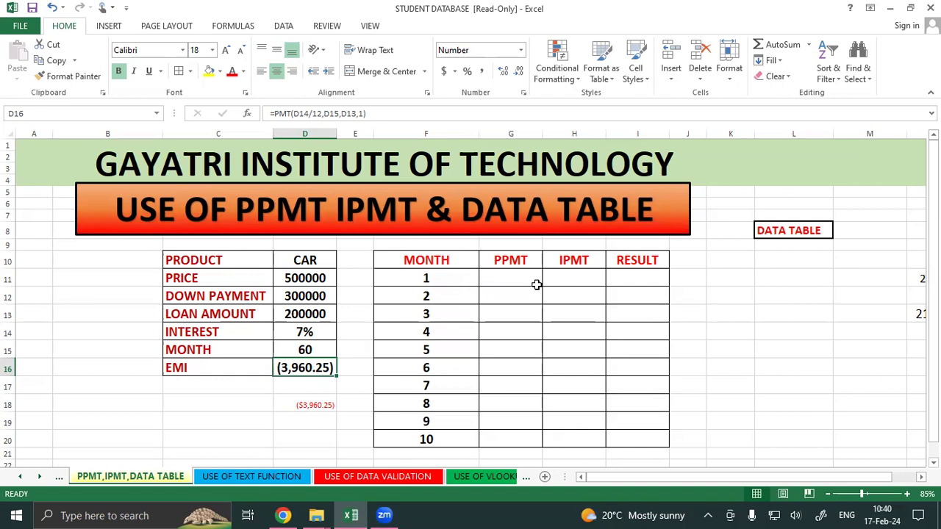
Review the EMI cell against the first-month PPMT, IPMT and RESULT cells of the payment table.
click(594, 356)
click(314, 370)
click(510, 351)
click(515, 274)
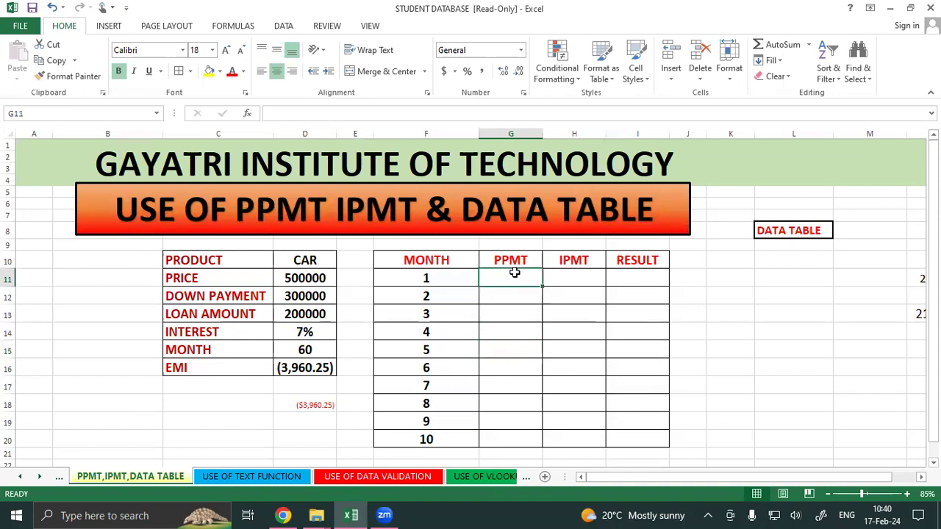
click(592, 275)
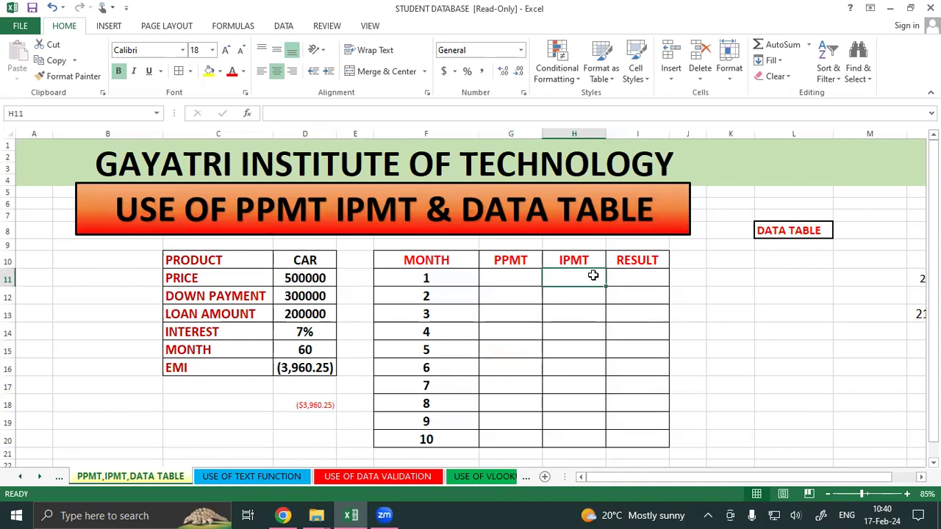
click(507, 274)
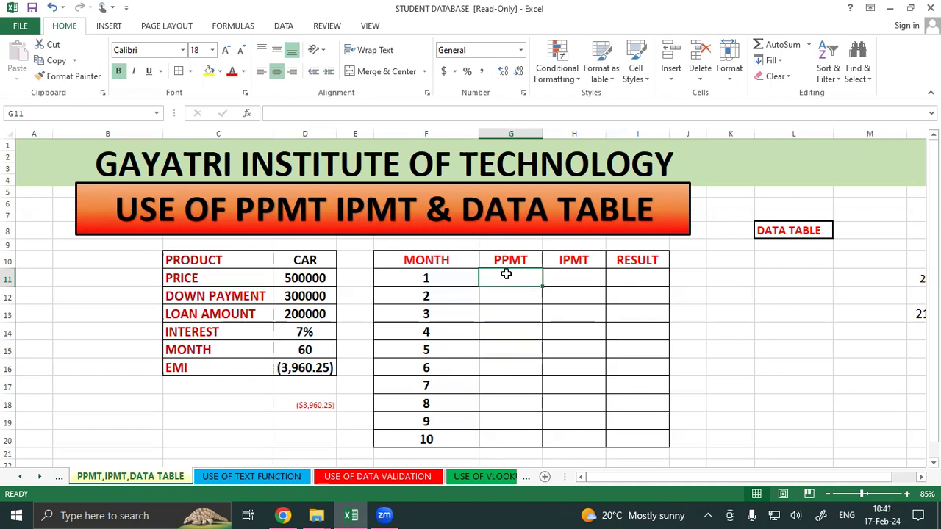
click(588, 275)
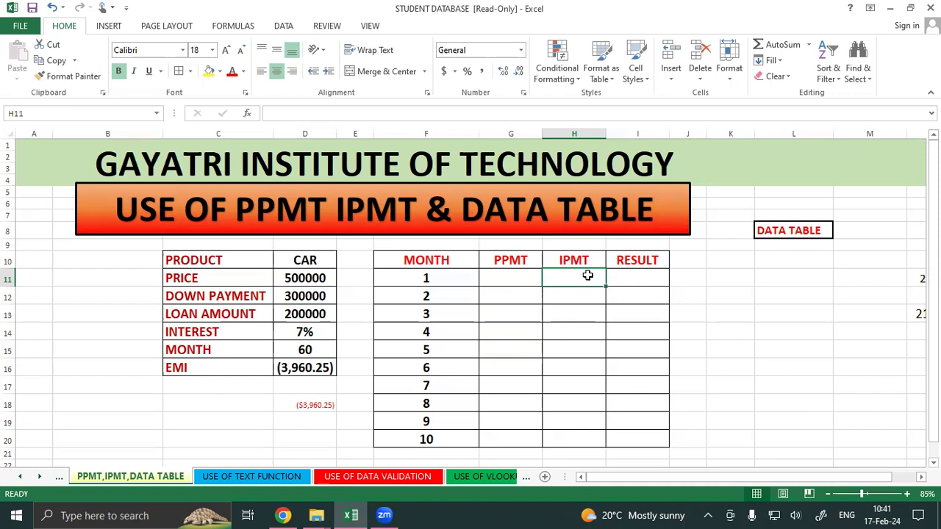
click(315, 368)
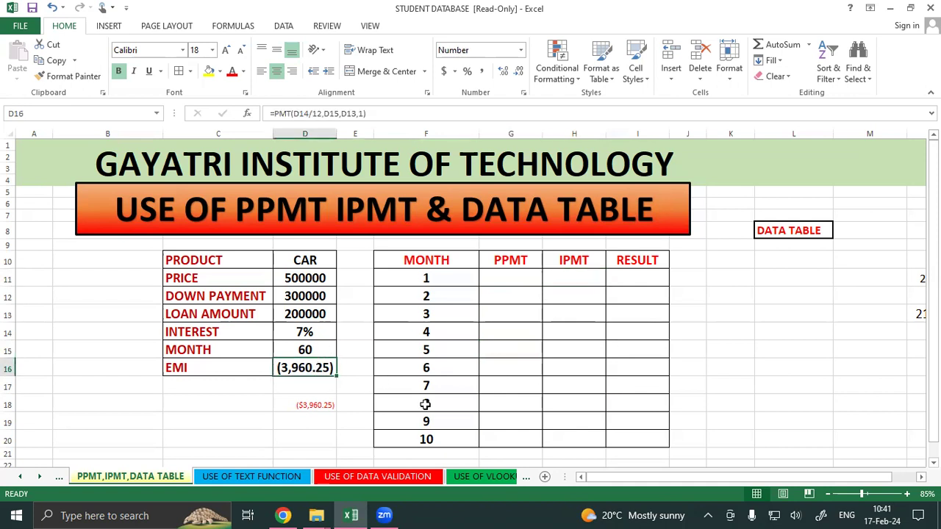
click(547, 361)
click(511, 278)
click(566, 275)
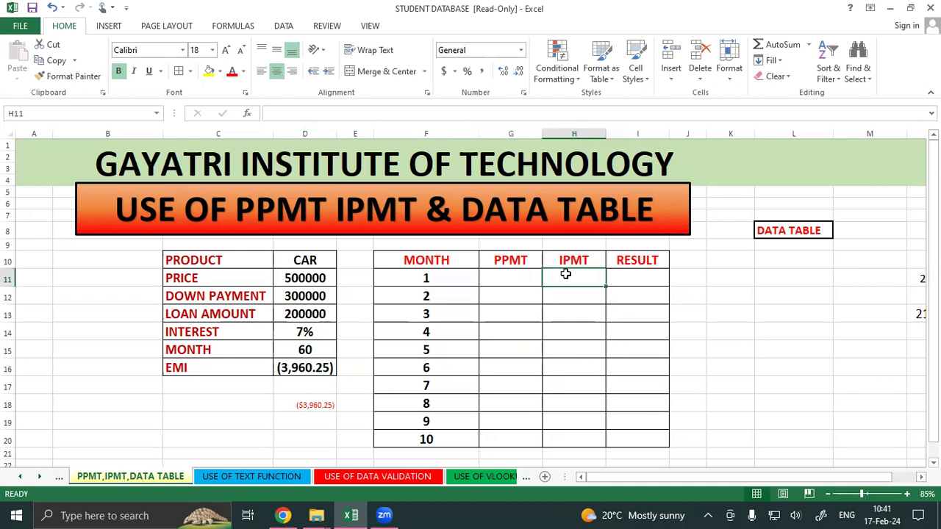
click(516, 283)
click(612, 277)
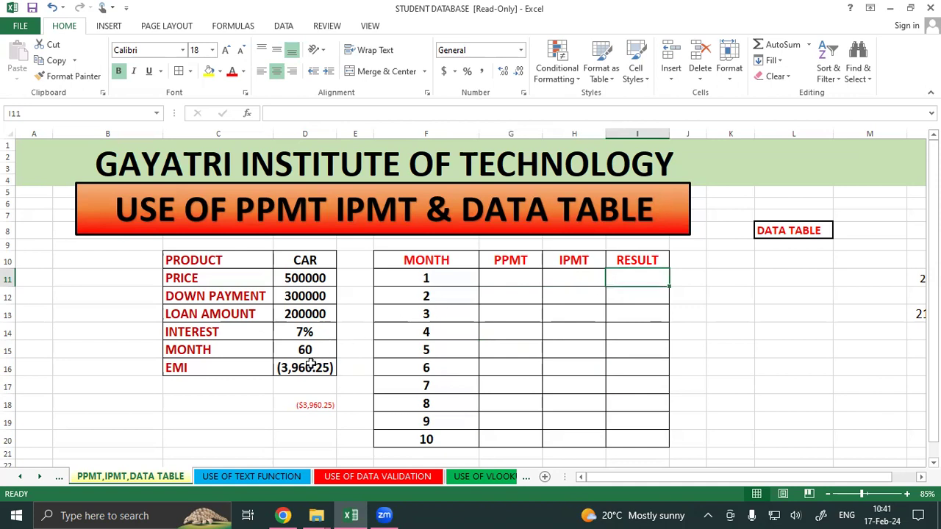
Widen the MONTH column of the payment table.
click(517, 275)
click(595, 277)
drag(479, 133, 529, 159)
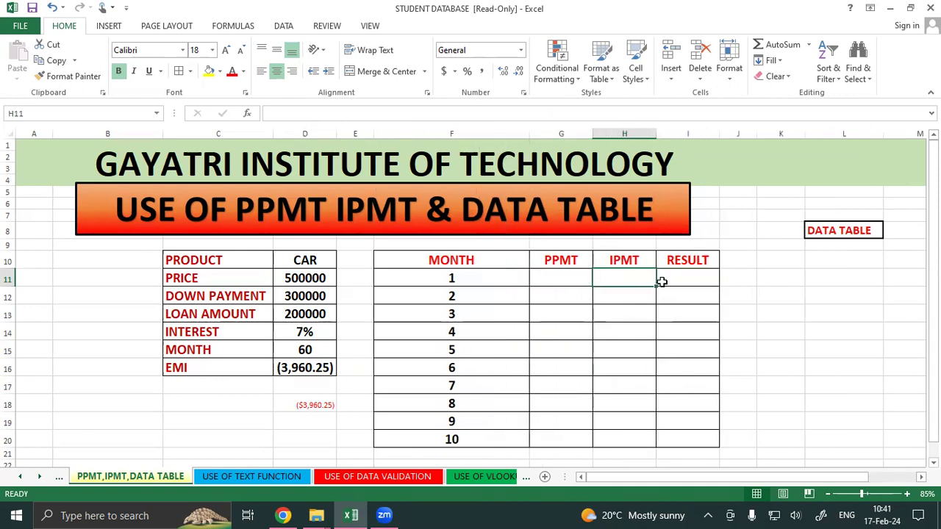
click(660, 278)
Start a PPMT formula in G11 for month 1, with the absolute interest reference $D$14 divided by 12 as the rate.
click(573, 270)
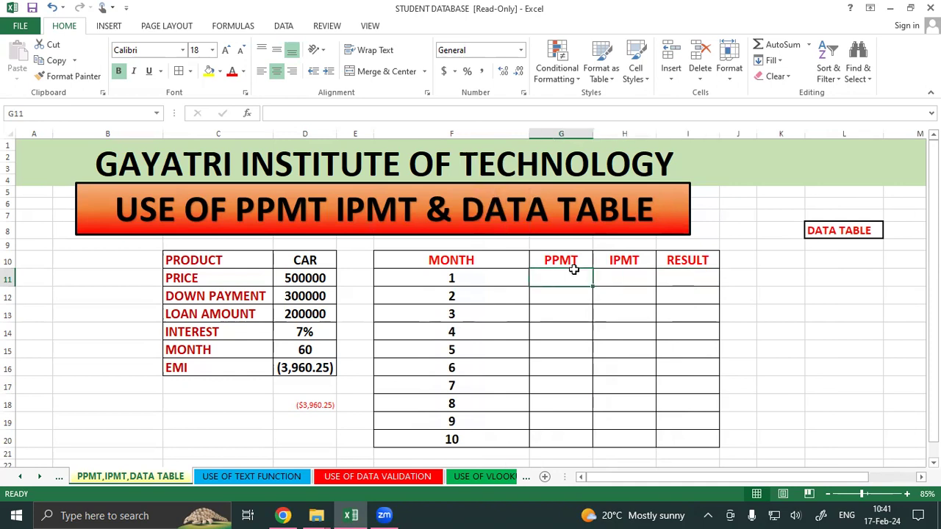
text(=)
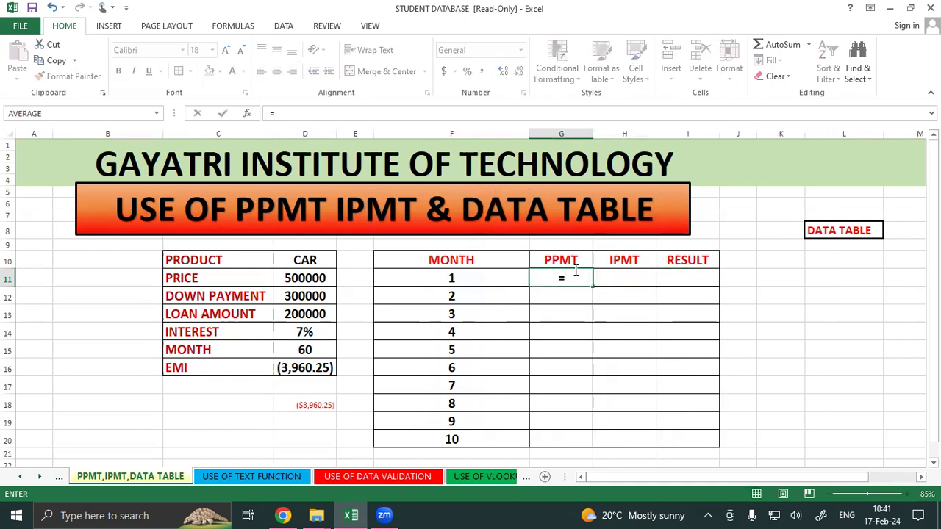
text(PPMT)
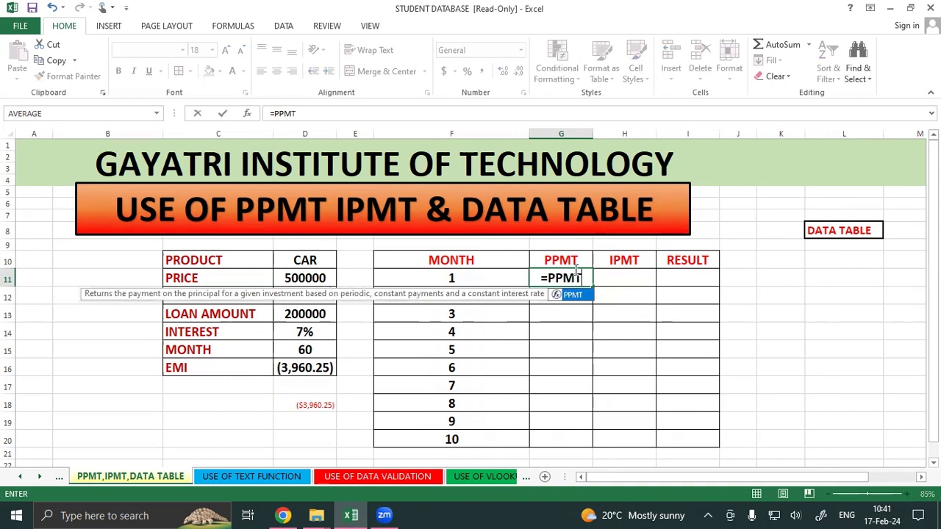
text(()
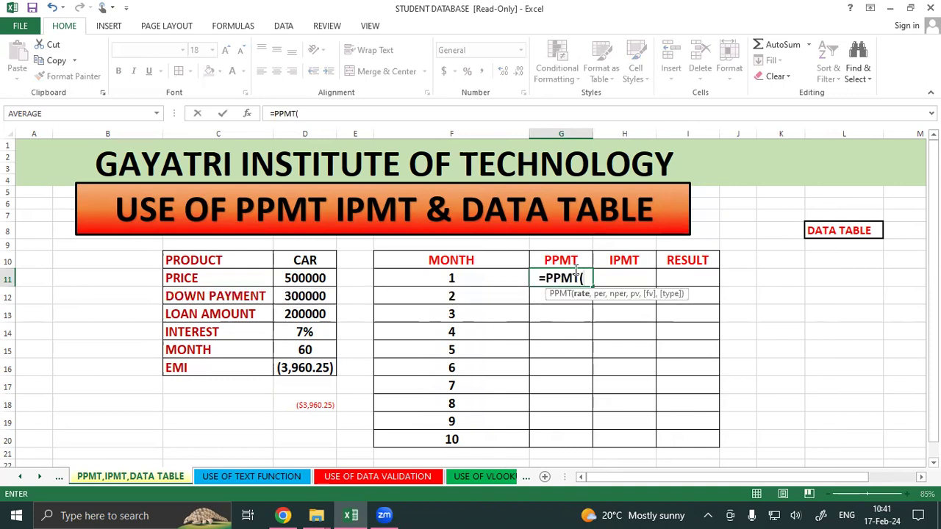
click(283, 336)
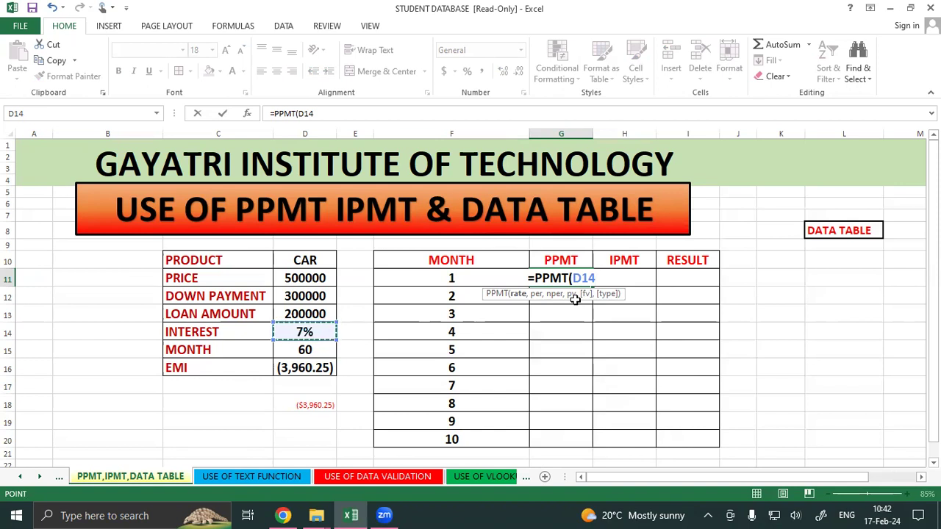
key(F4)
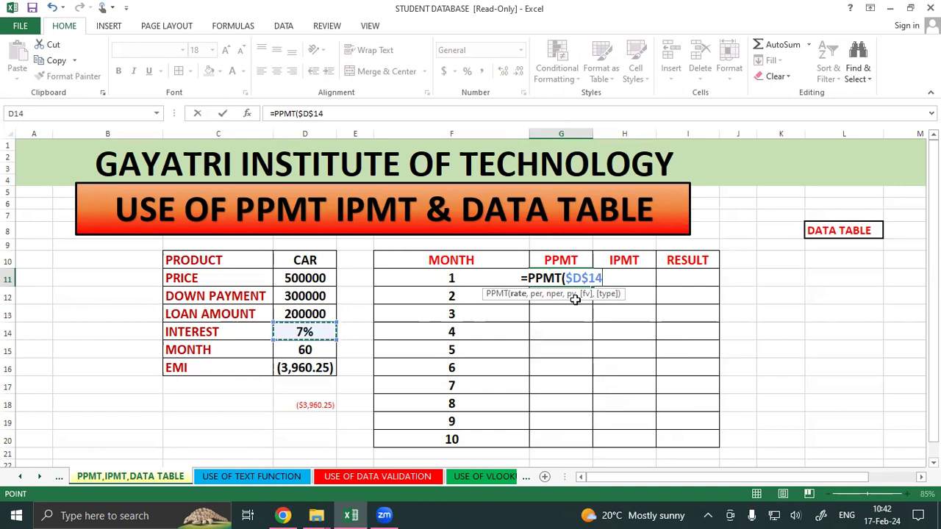
text(/12)
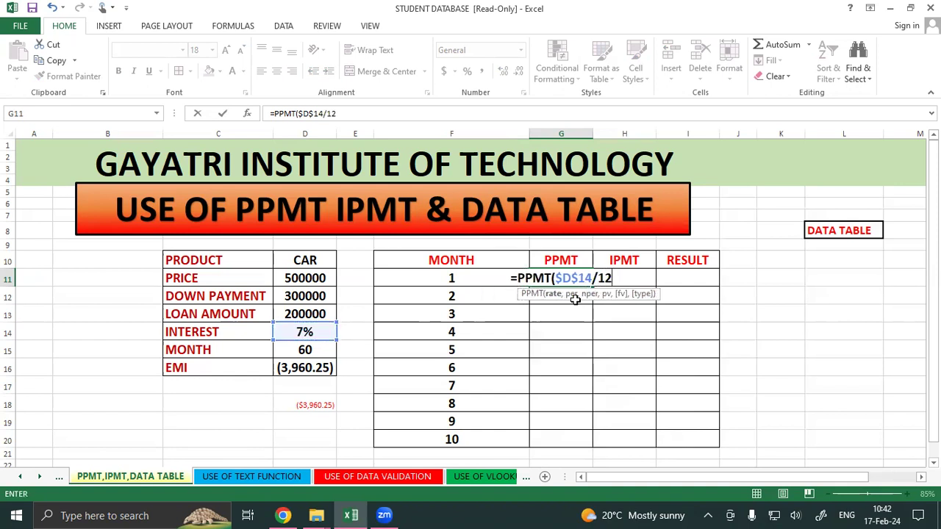
text(,)
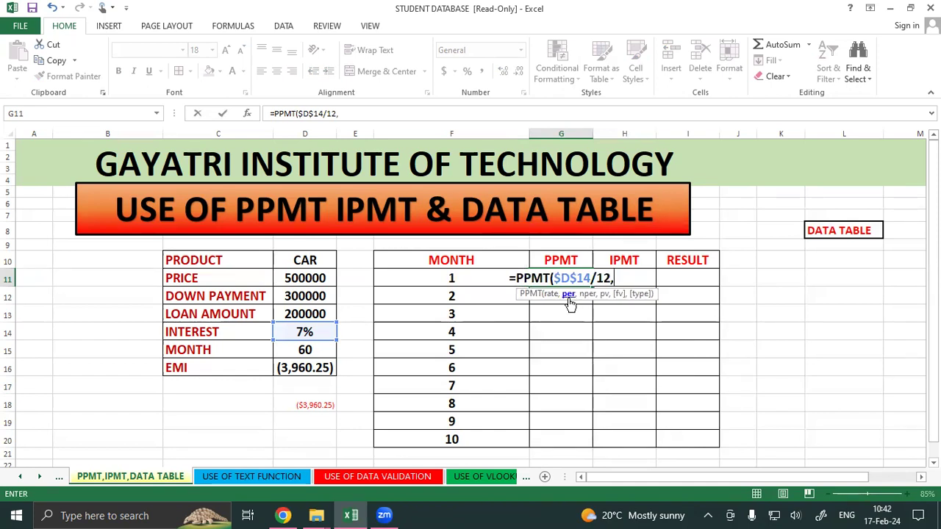
Add month cell F11 as the period and the absolute reference $D$15 as the number of periods in the PPMT formula.
click(413, 273)
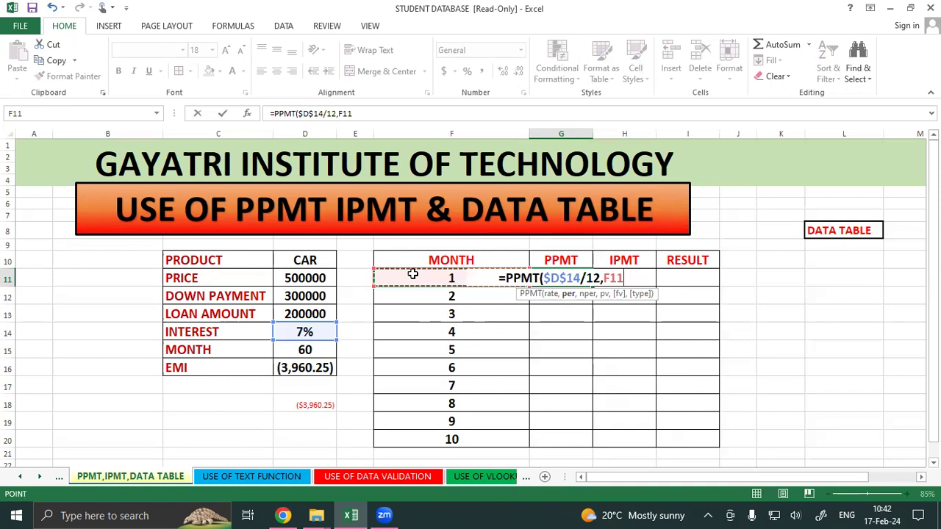
text(,)
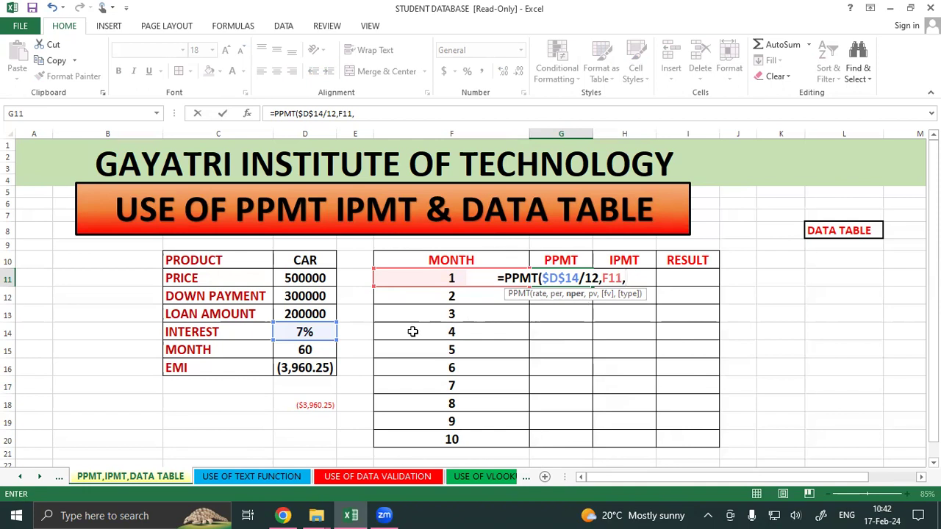
click(310, 350)
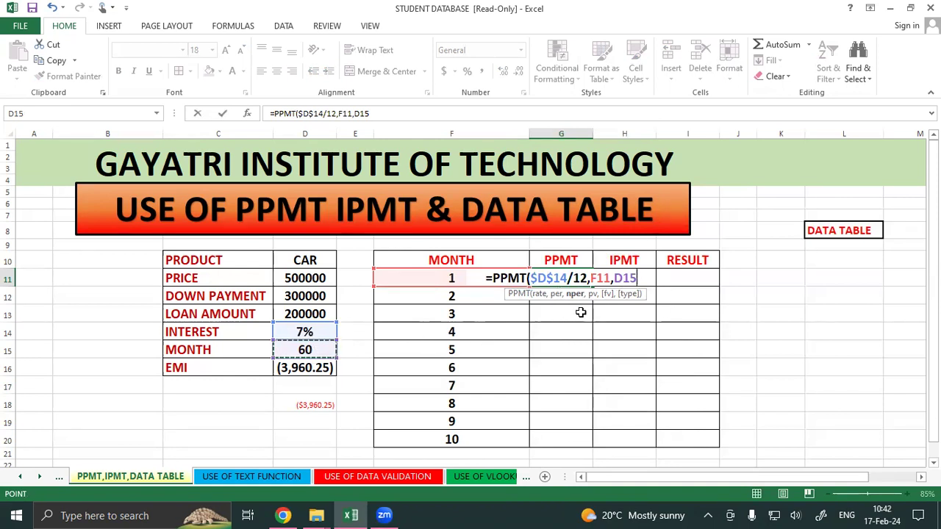
key(F4)
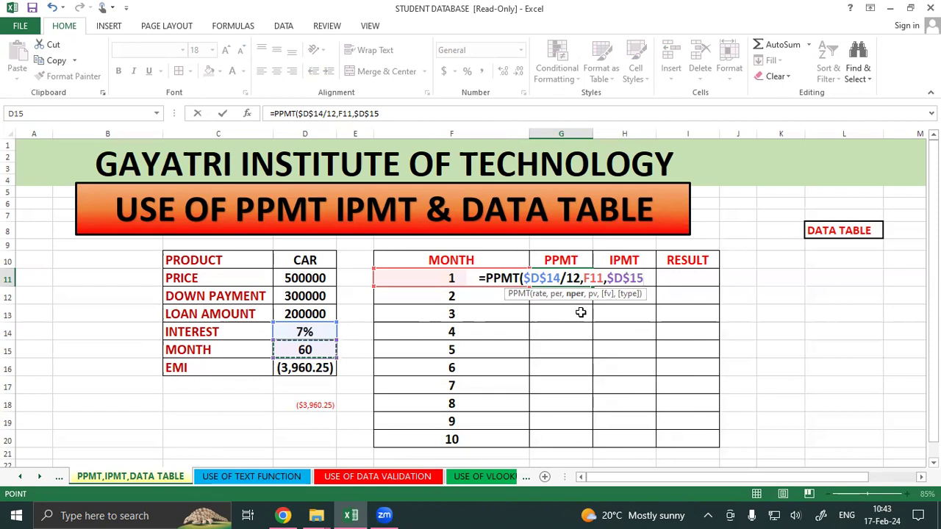
text(,)
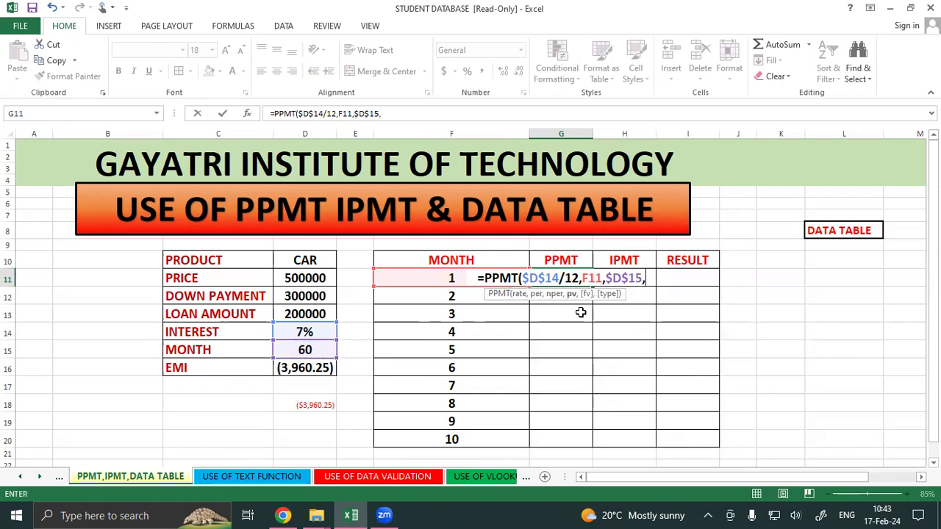
Complete the PPMT formula in G11 with the absolute loan amount $D$13 as present value and 1 as future value.
click(304, 314)
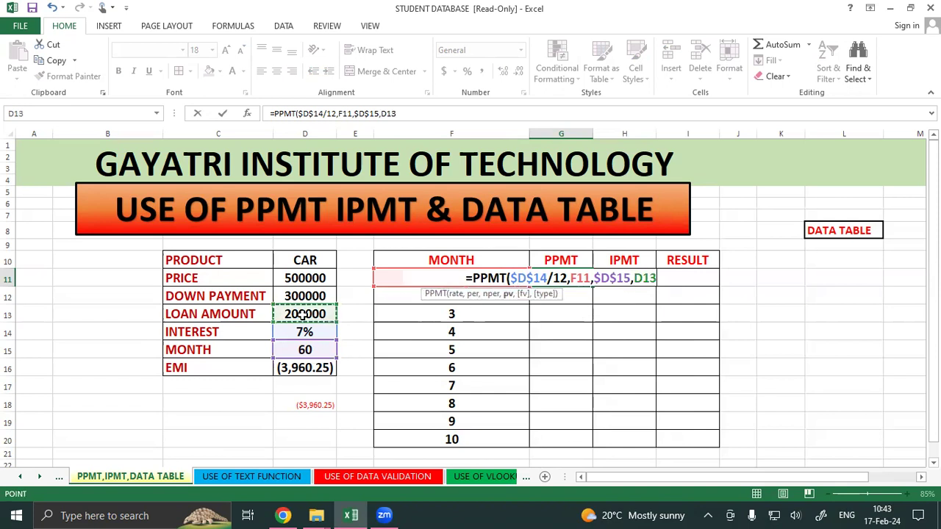
key(F4)
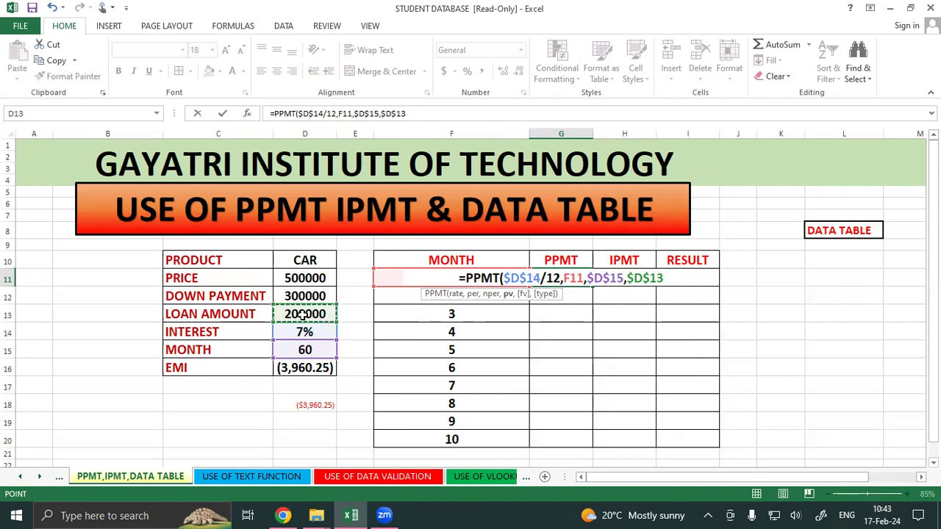
text(,)
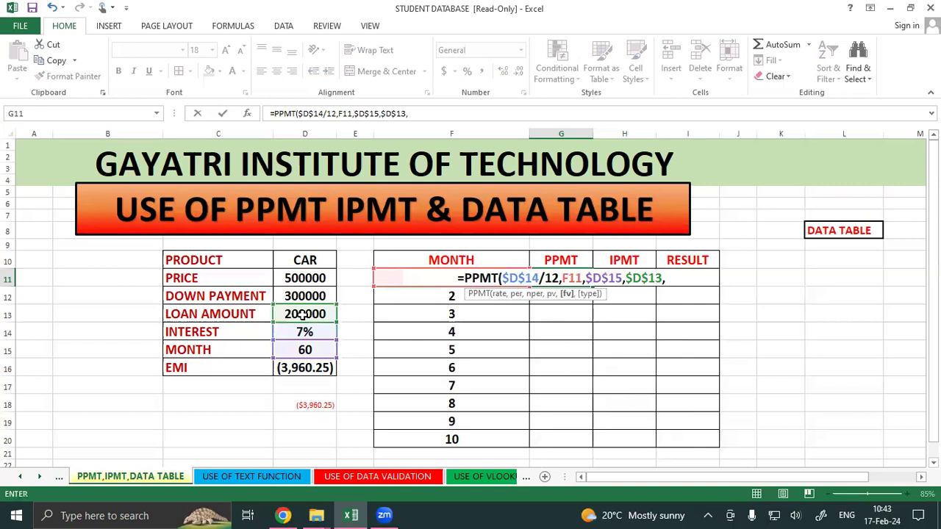
text(1)
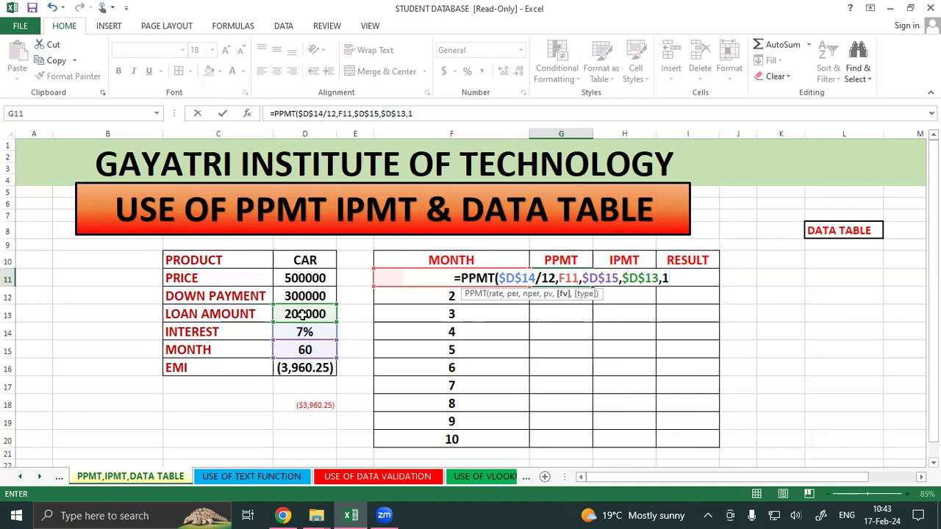
text())
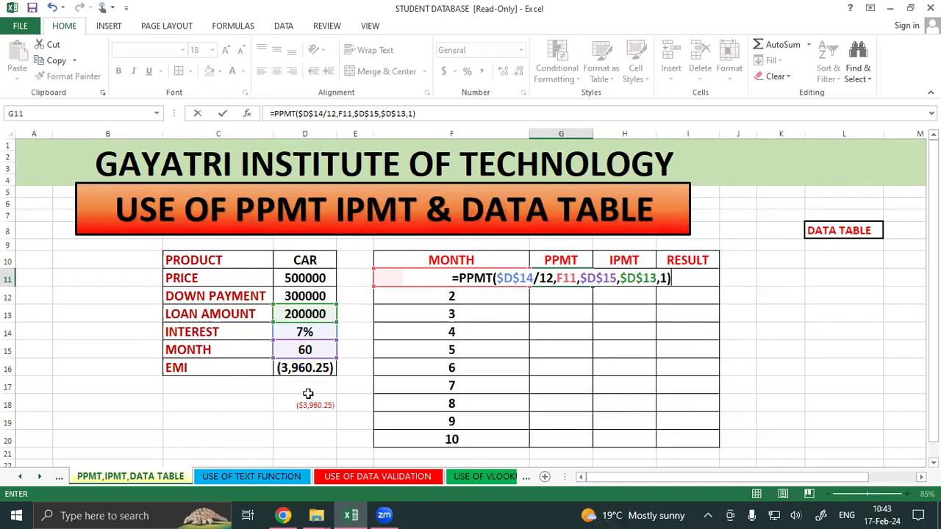
key(Return)
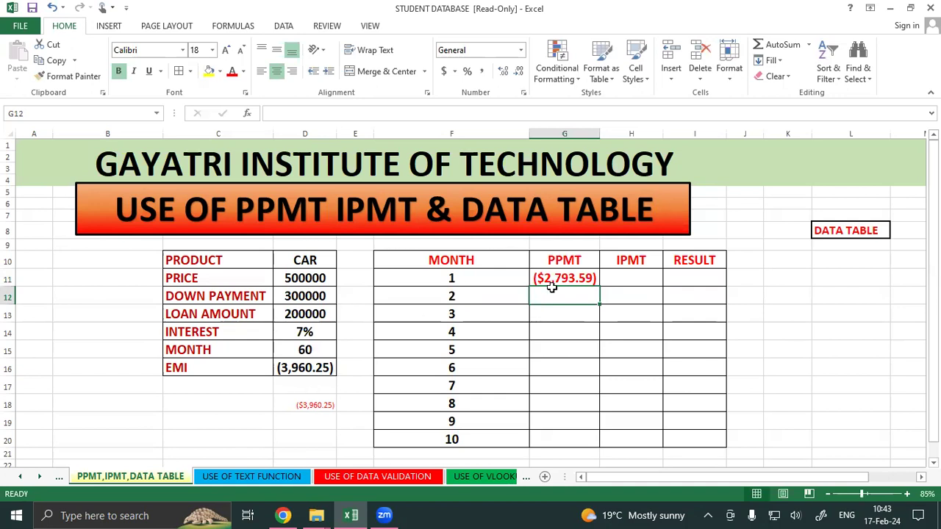
click(571, 274)
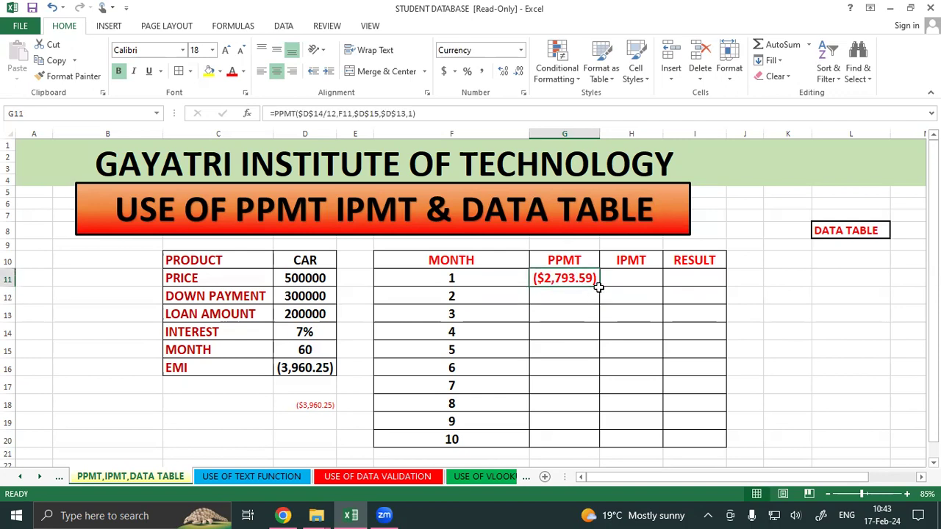
Fill the PPMT formula from G11 down to G20 for months 1 to 10.
double_click(601, 285)
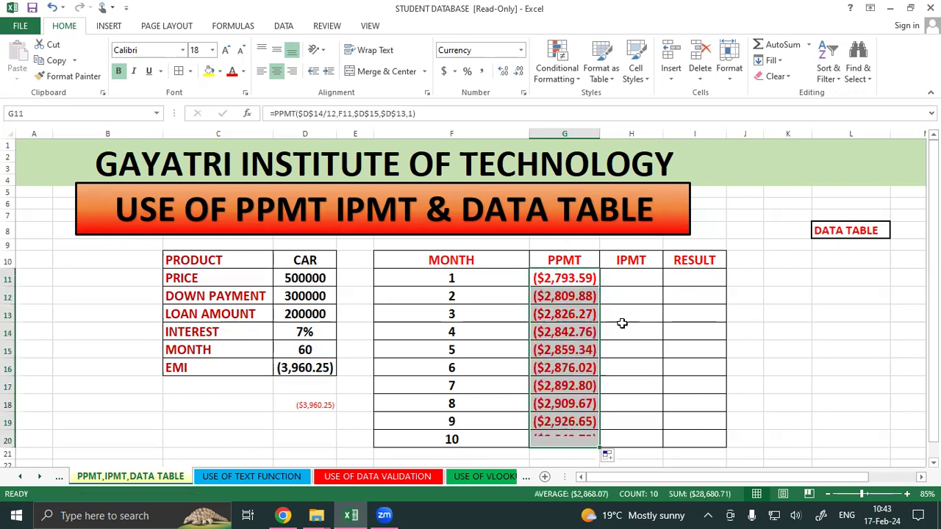
click(655, 361)
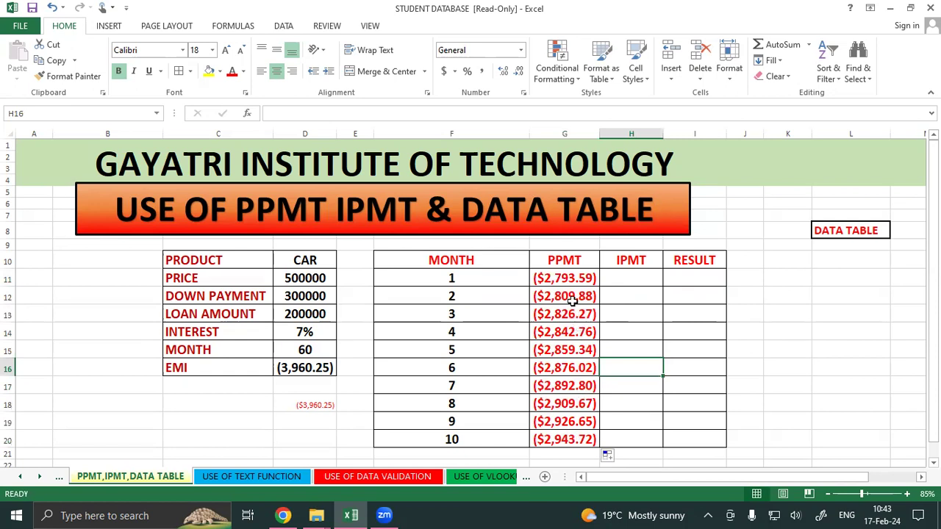
Examine the PPMT principal amounts month by month and compare them with the empty IPMT column.
click(574, 278)
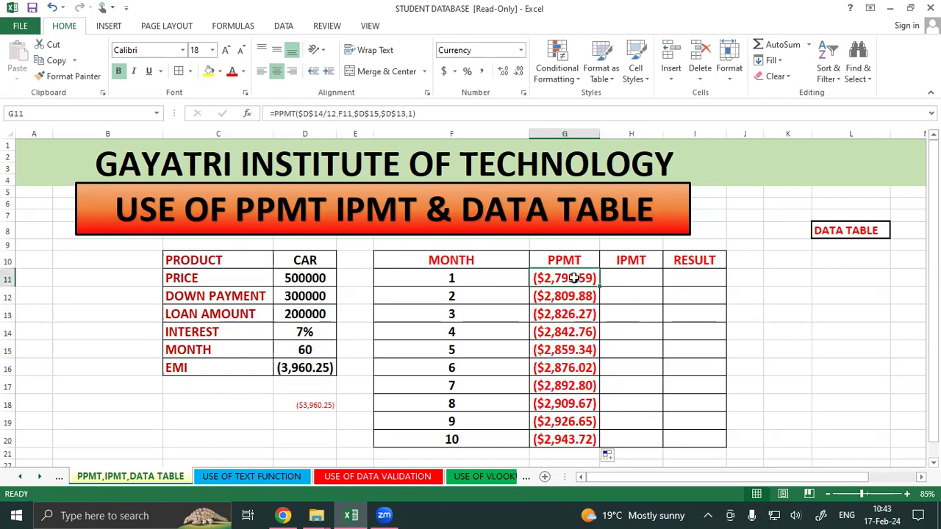
click(635, 315)
click(579, 296)
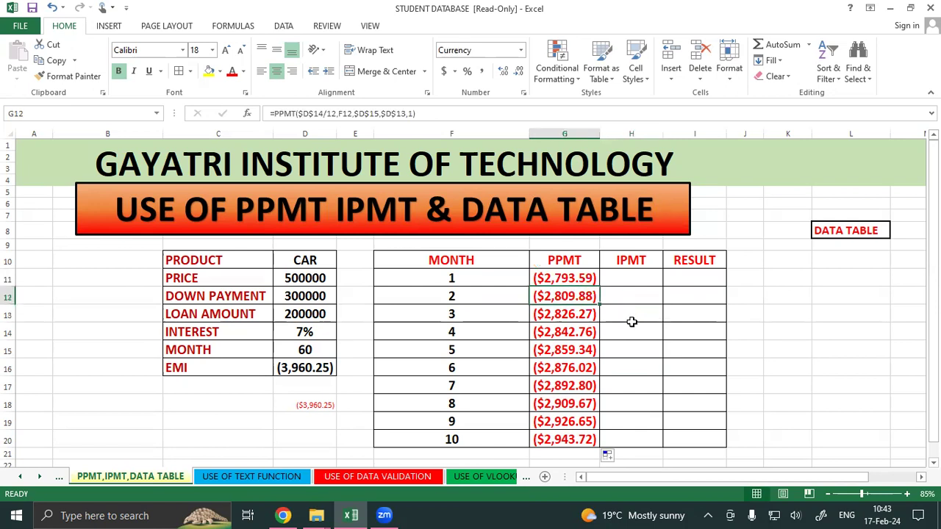
click(588, 314)
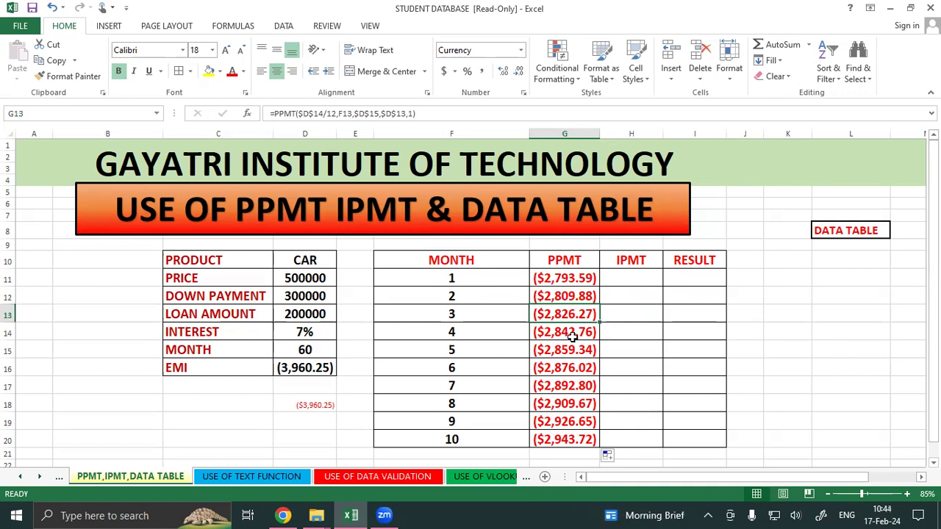
click(573, 336)
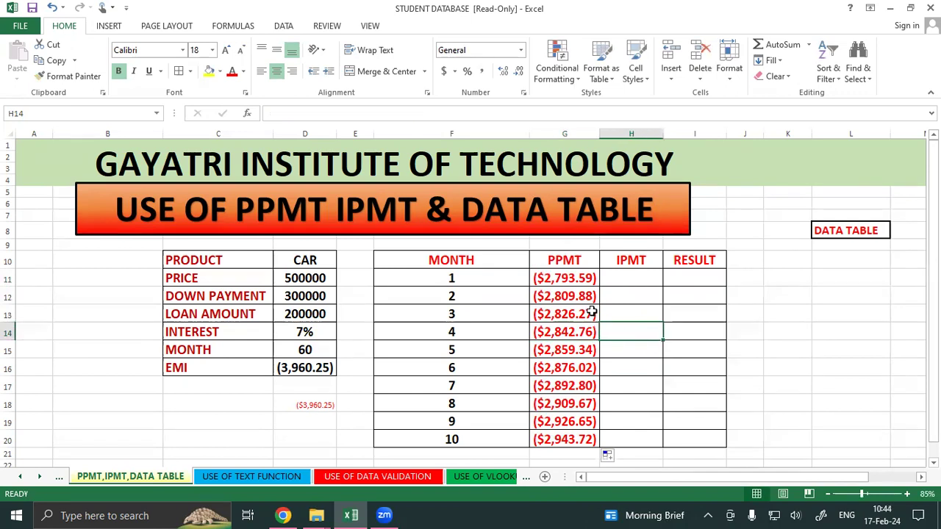
drag(574, 278, 565, 440)
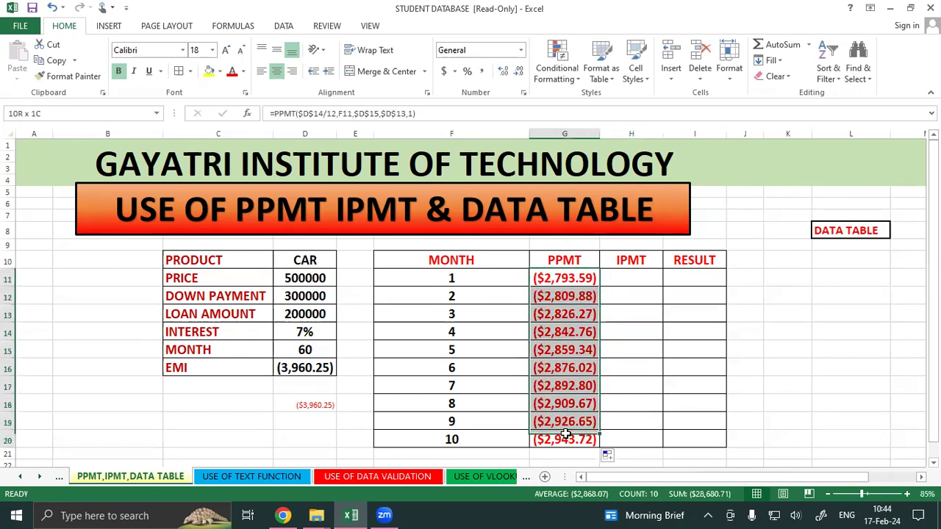
click(690, 380)
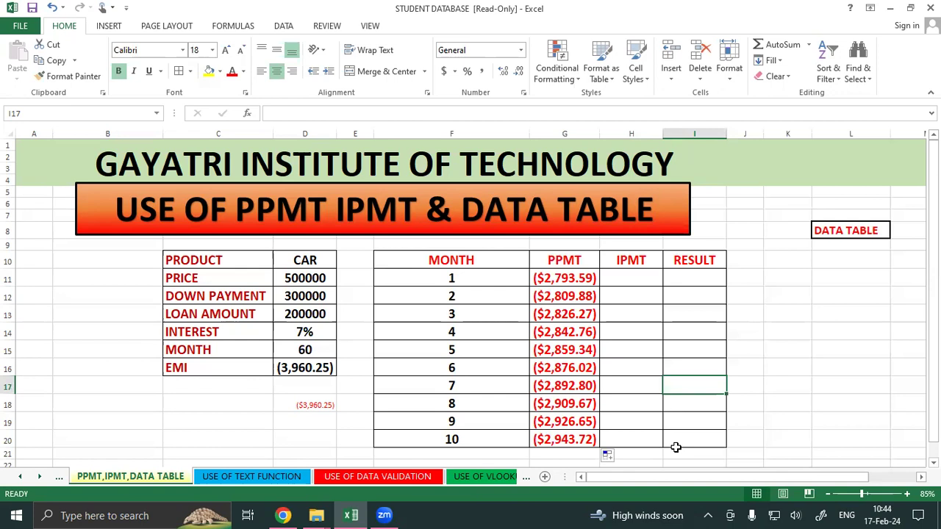
click(580, 278)
drag(580, 279, 571, 439)
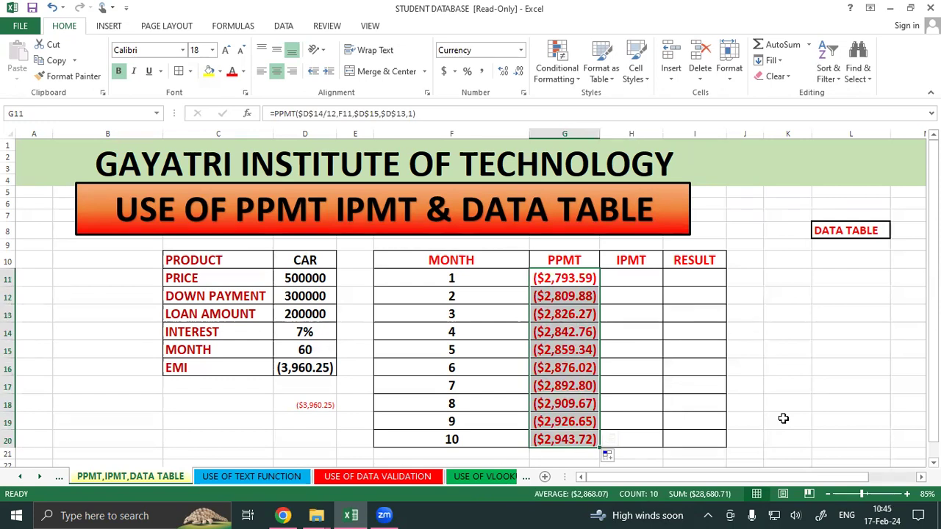
click(712, 347)
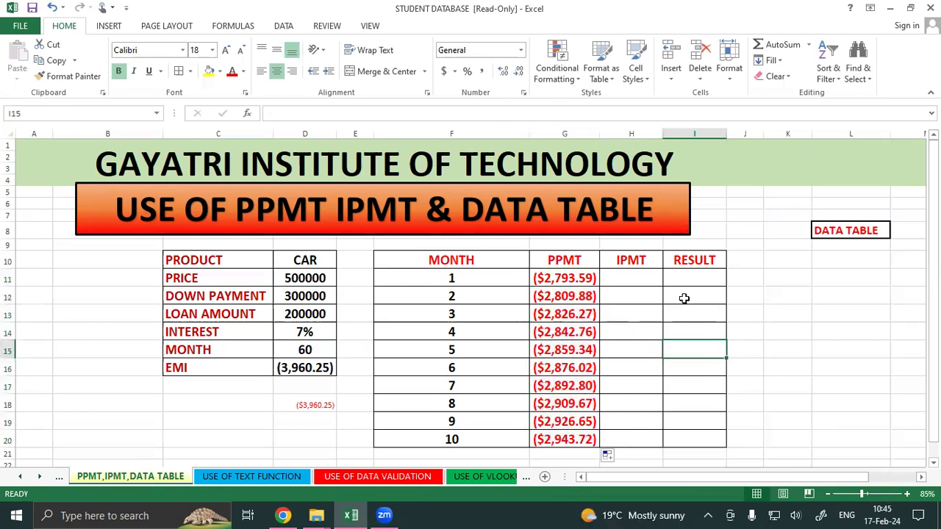
click(646, 274)
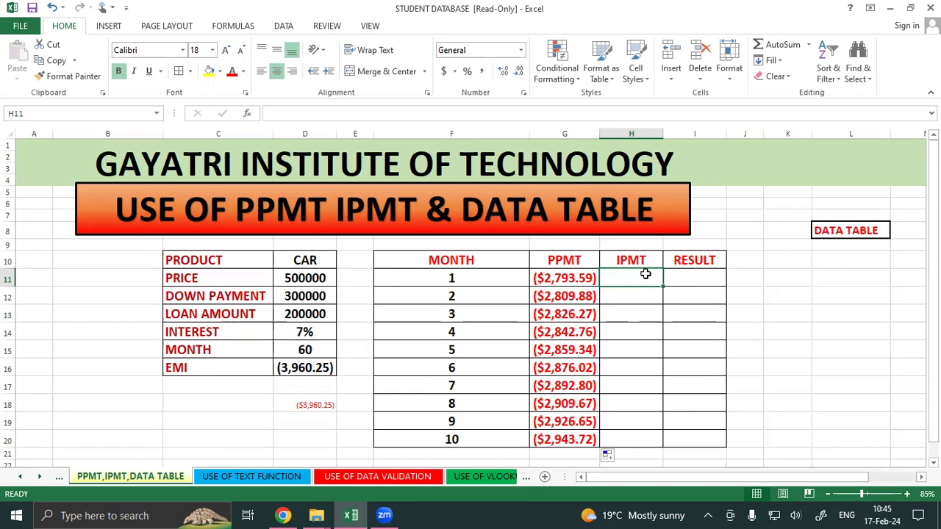
drag(637, 273, 627, 407)
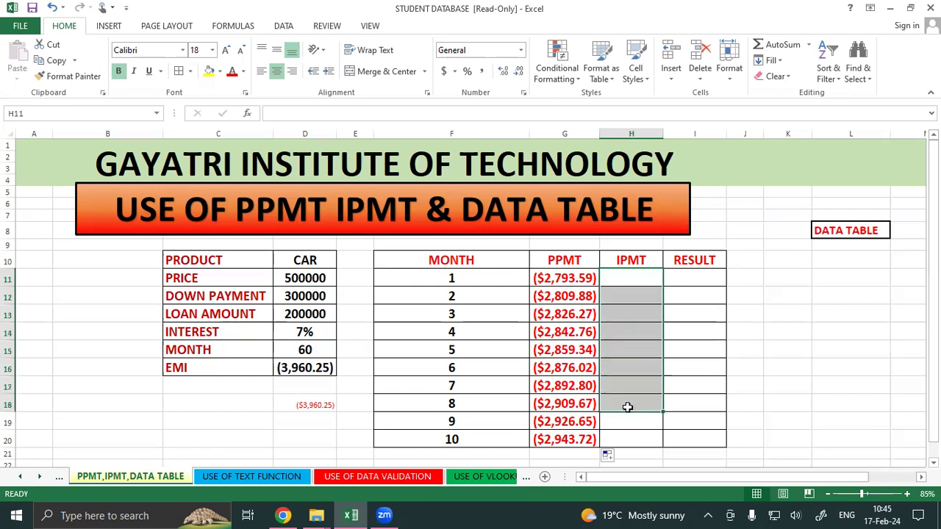
drag(574, 278, 556, 426)
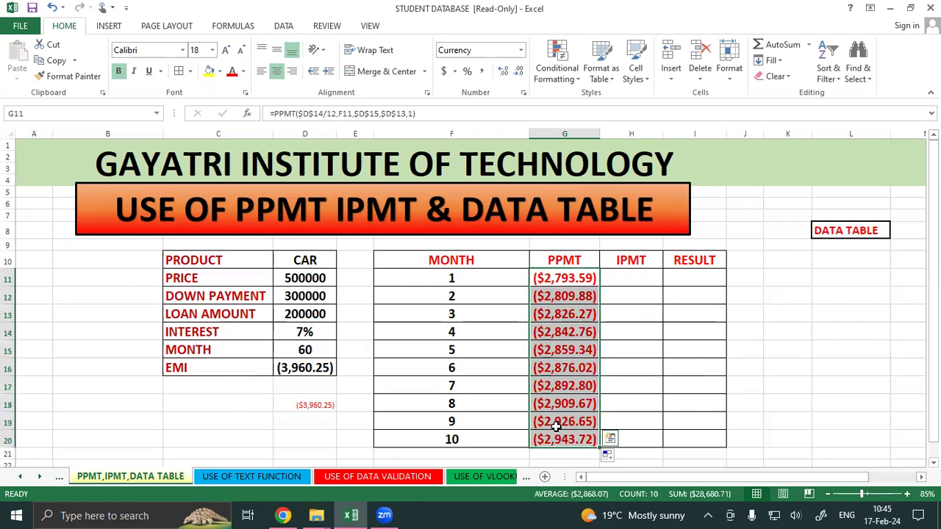
click(704, 404)
Start an IPMT formula in H11 for month 1, with the absolute interest reference $D$14 divided by 12 as the rate.
click(644, 280)
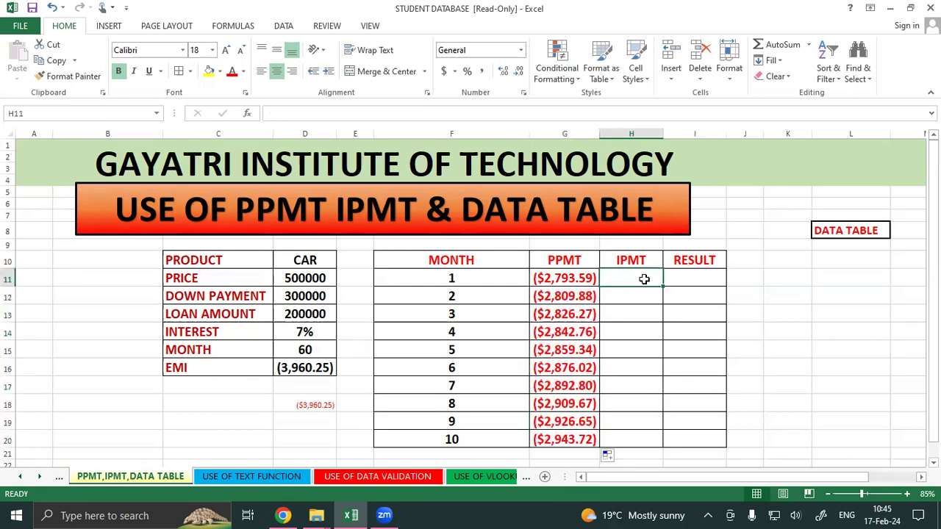
text(=)
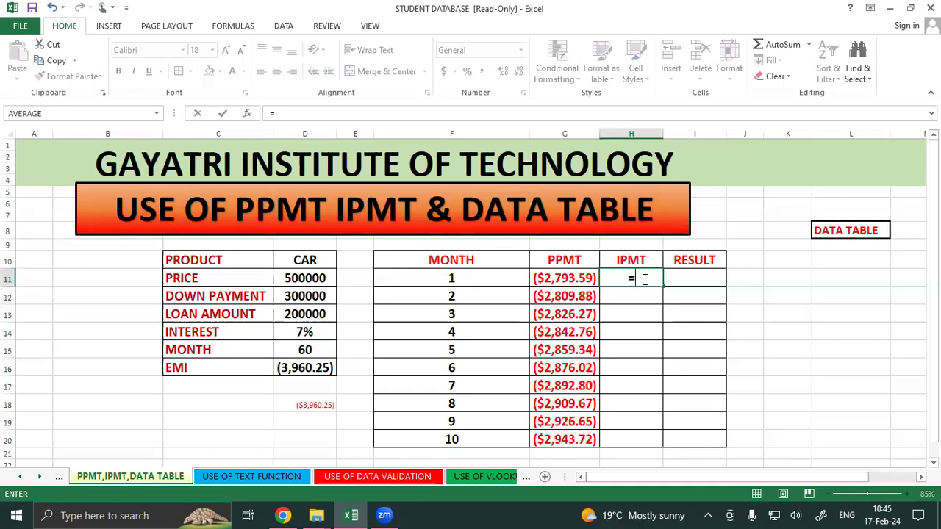
text(I)
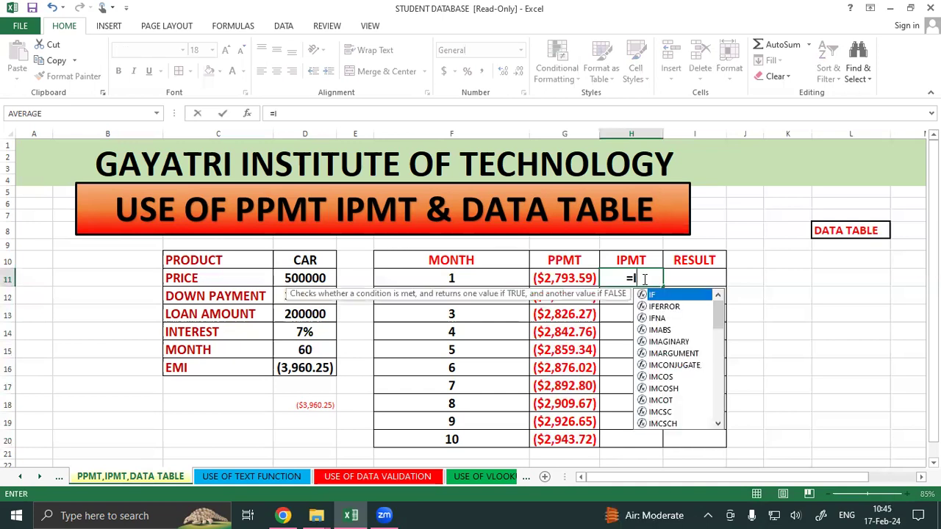
text(PMT()
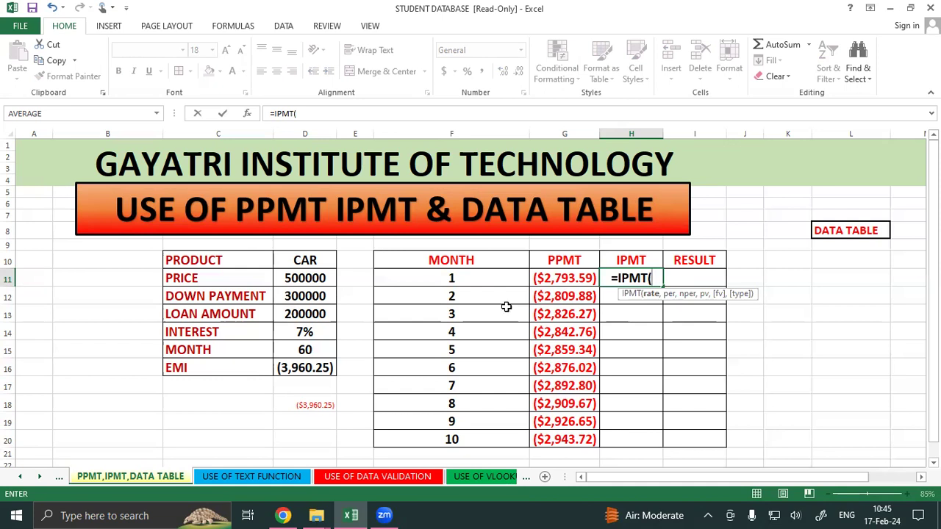
click(330, 333)
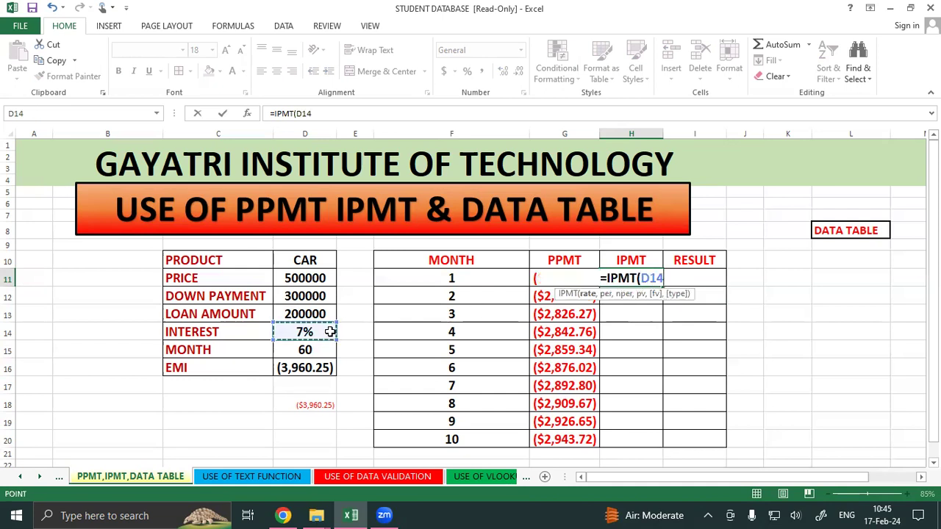
key(F4)
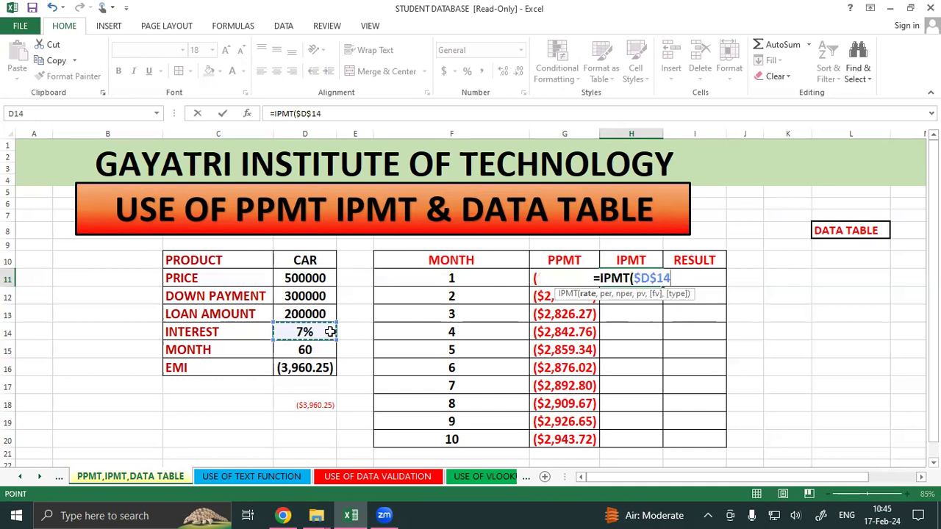
text(/12)
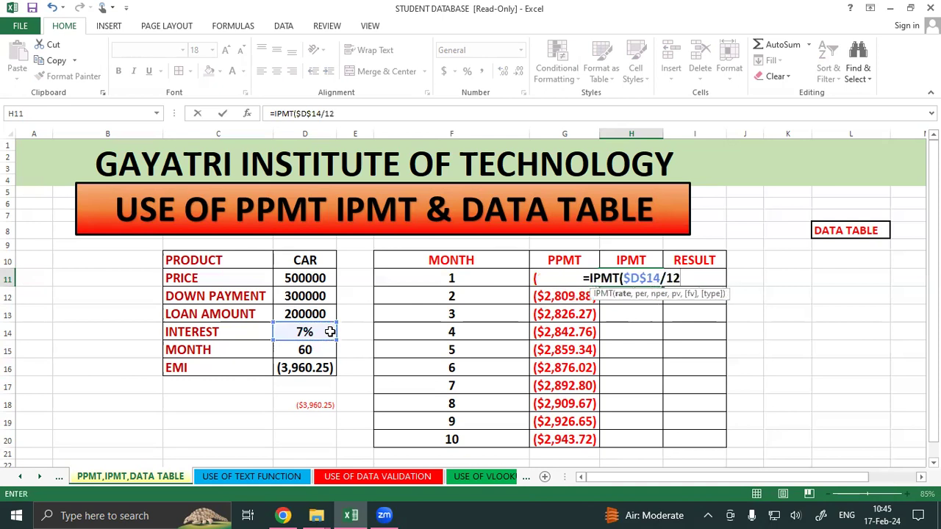
text(,)
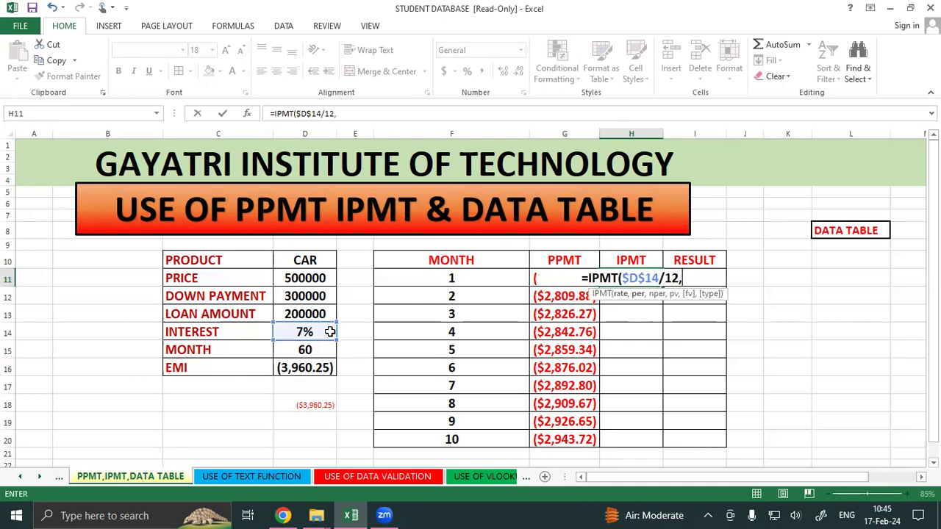
Add month cell F11 as the period and the absolute reference $D$15 as the number of periods in the IPMT formula.
click(439, 278)
text(,)
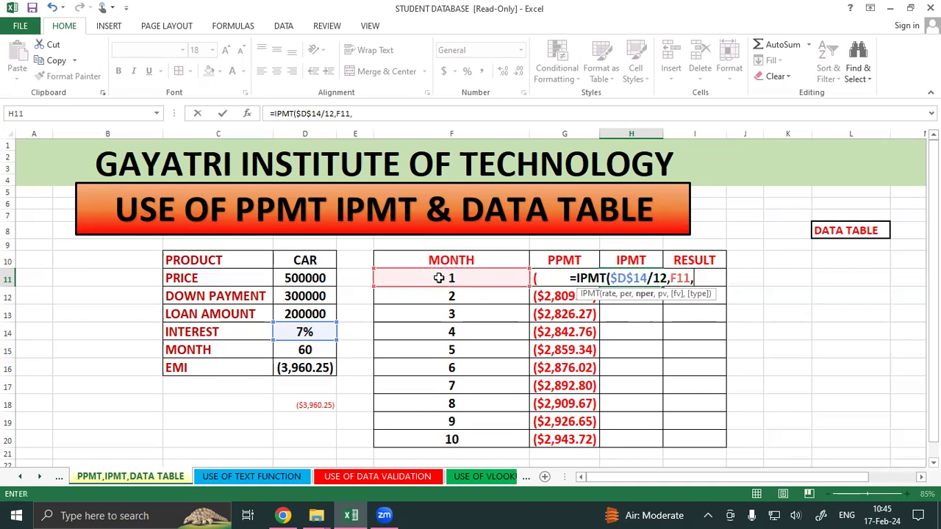
click(281, 351)
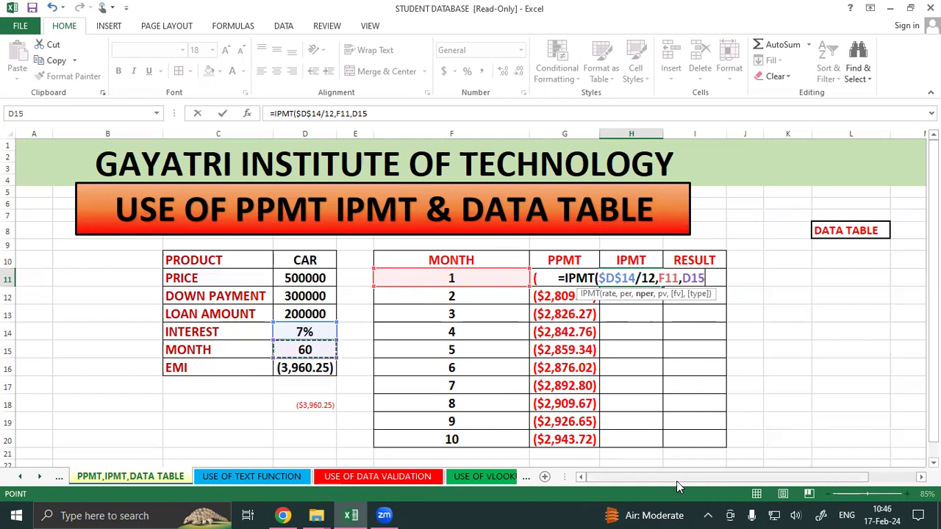
key(F4)
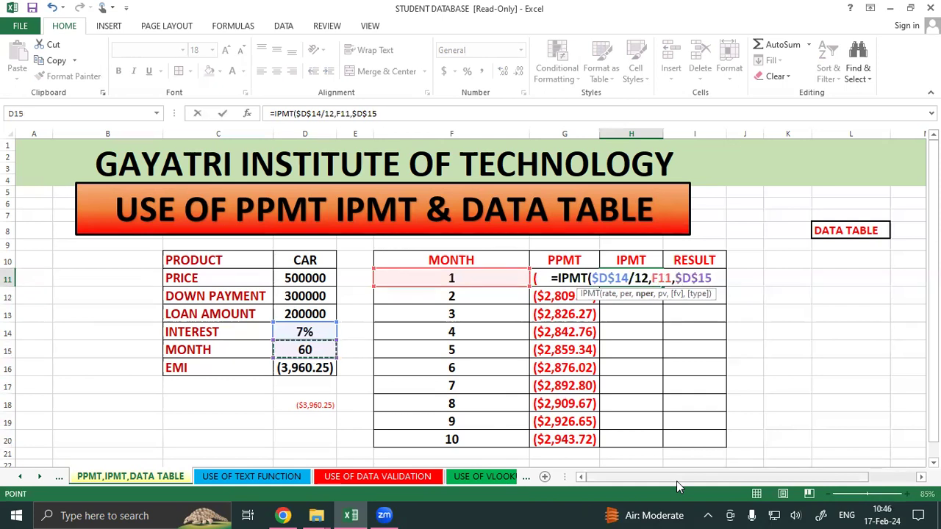
text(,)
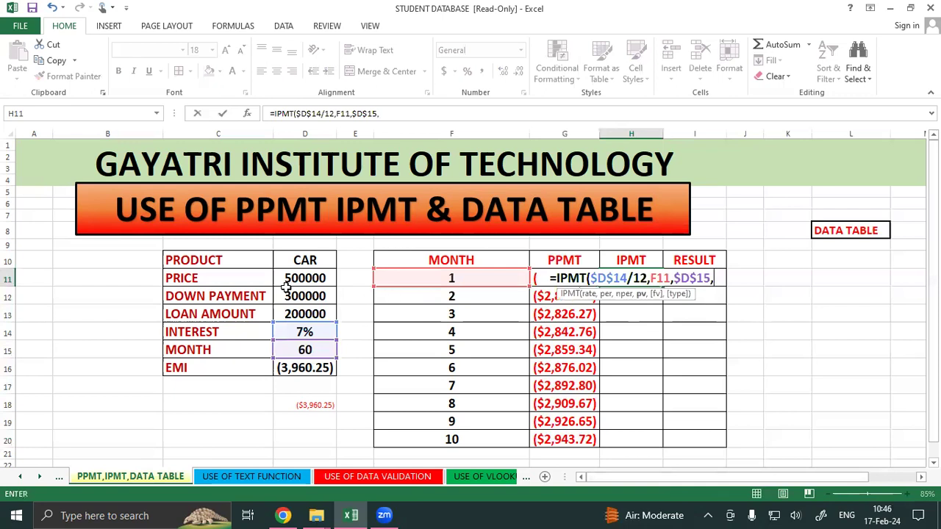
Complete the IPMT formula in H11 with the absolute loan amount $D$13 as present value and 1 as future value.
click(306, 315)
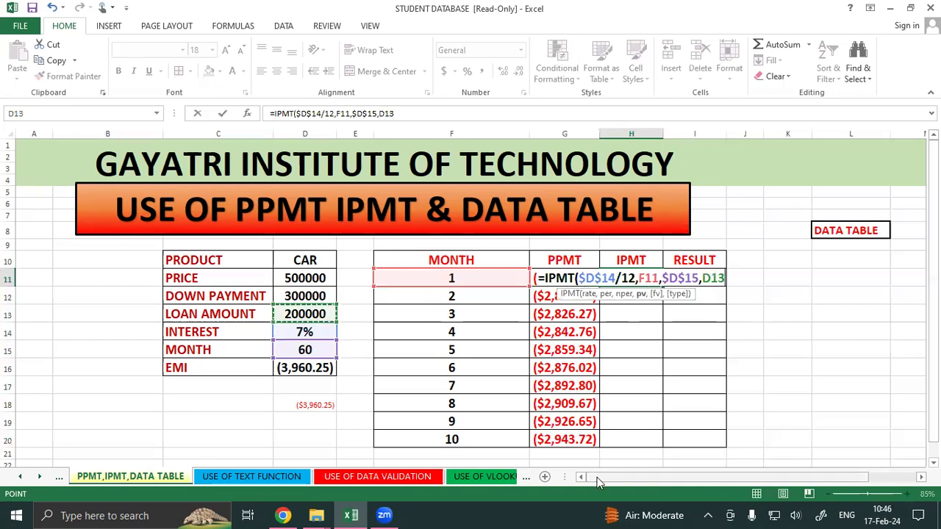
key(F4)
text(,1)
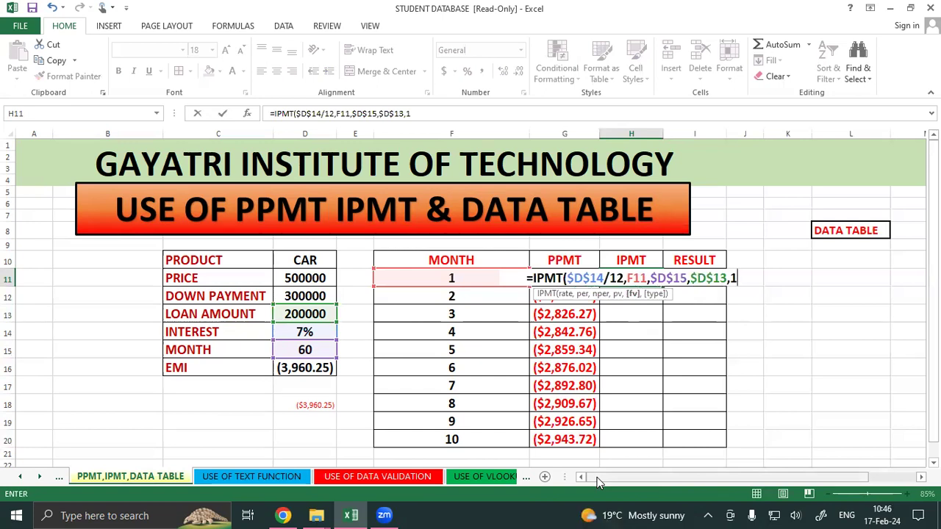
text())
key(Return)
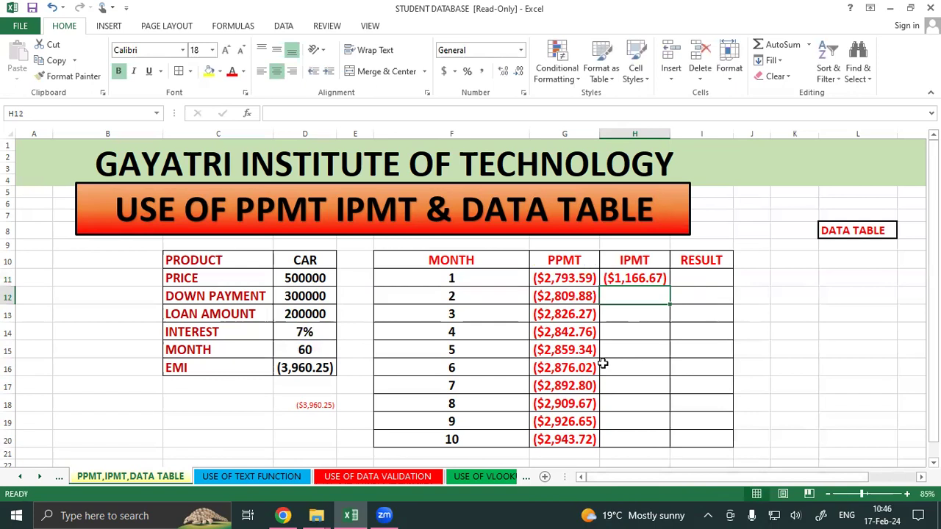
Fill the IPMT formula from H11 down to H20 for months 1 to 10.
click(637, 281)
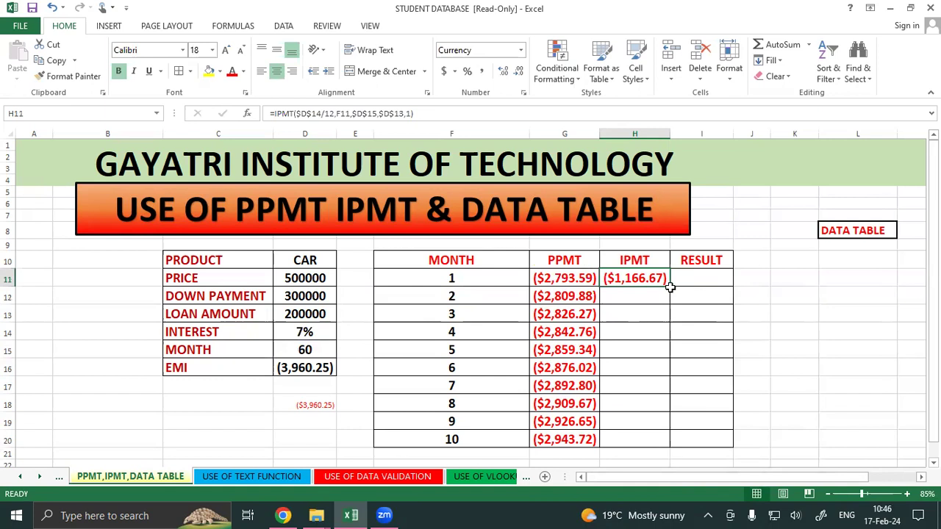
drag(669, 283, 670, 441)
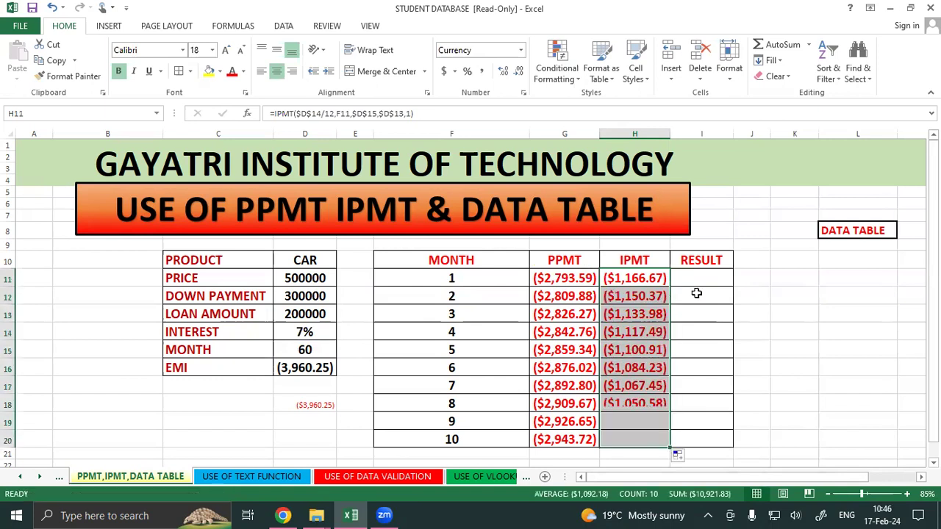
click(766, 309)
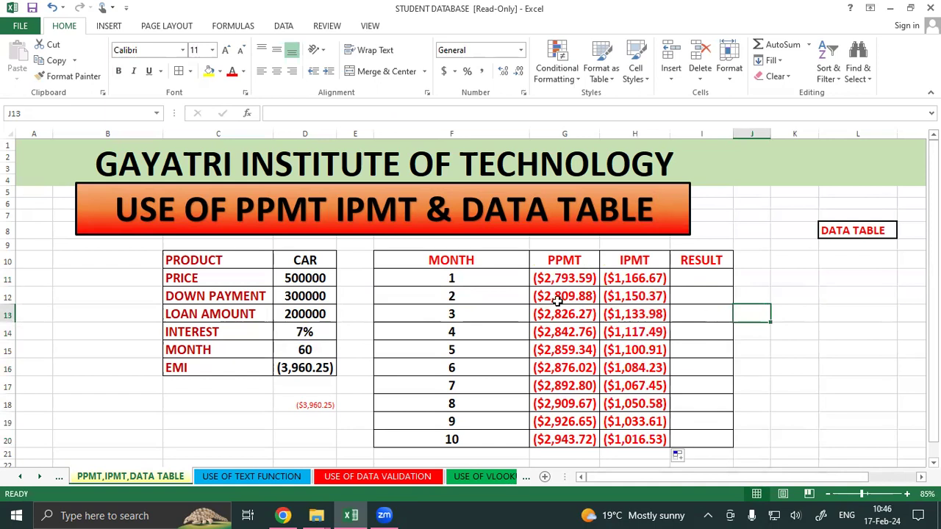
Compare the monthly principal amounts in the PPMT column with the interest amounts in the IPMT column.
click(553, 285)
drag(553, 285, 559, 441)
drag(642, 280, 633, 441)
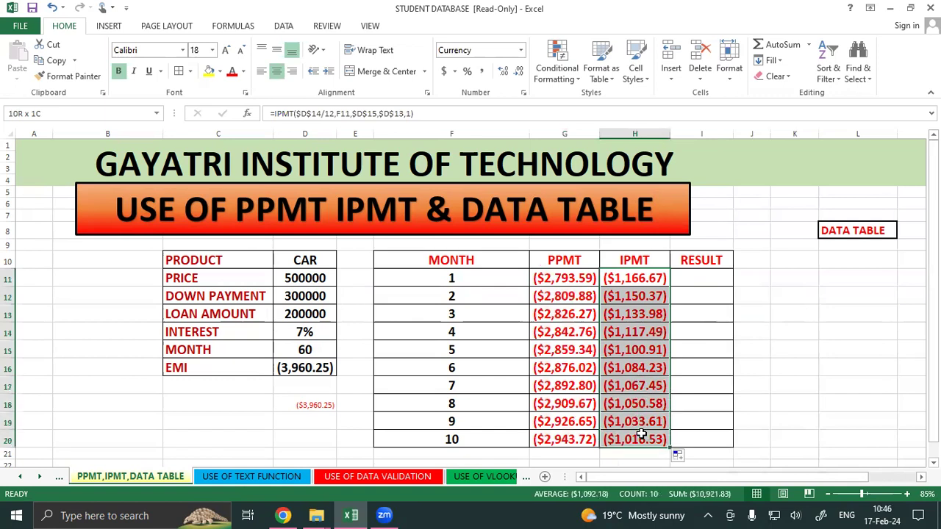
click(833, 393)
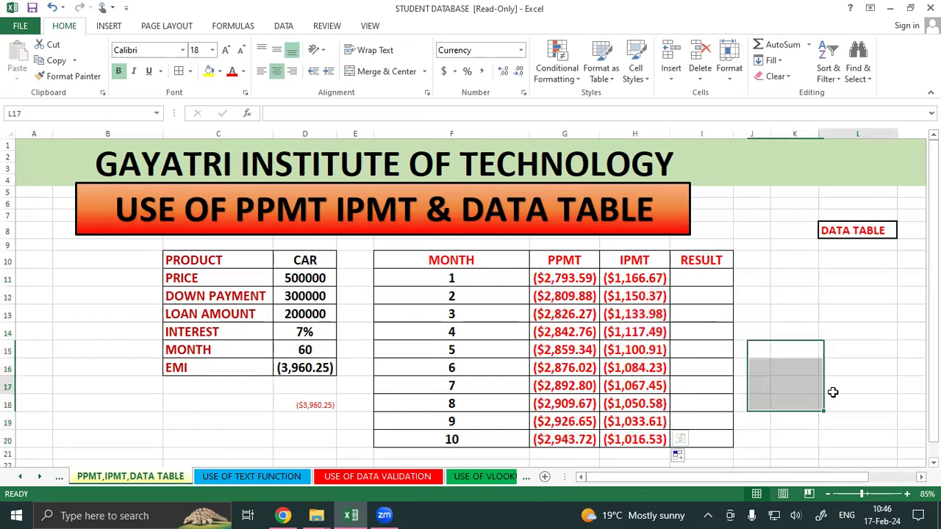
click(651, 279)
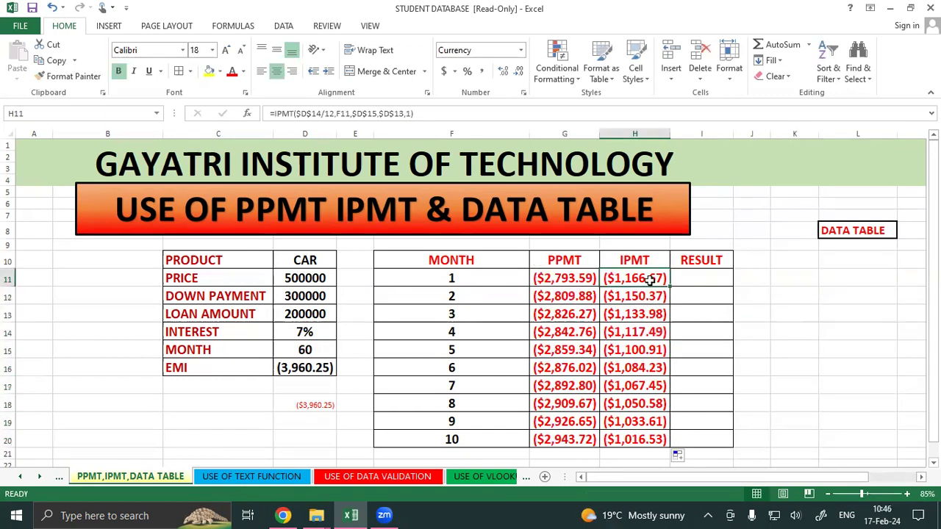
click(698, 318)
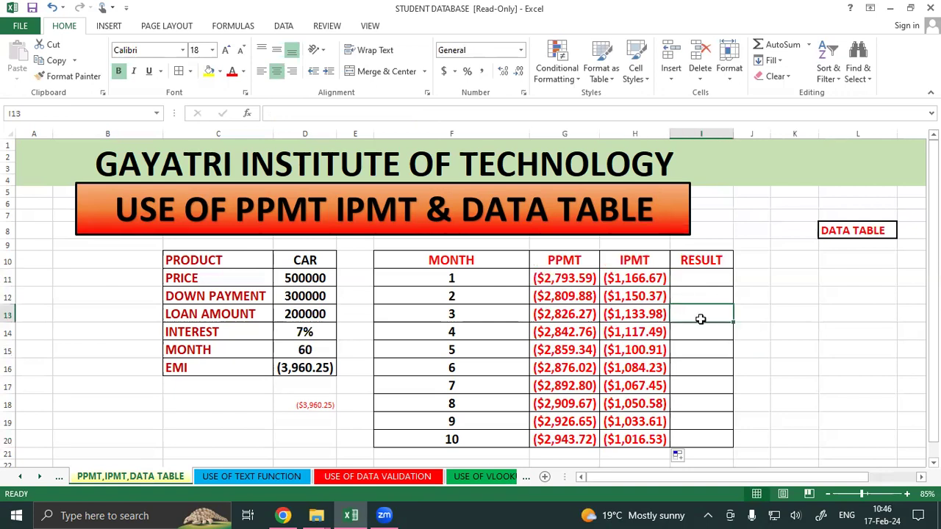
click(623, 439)
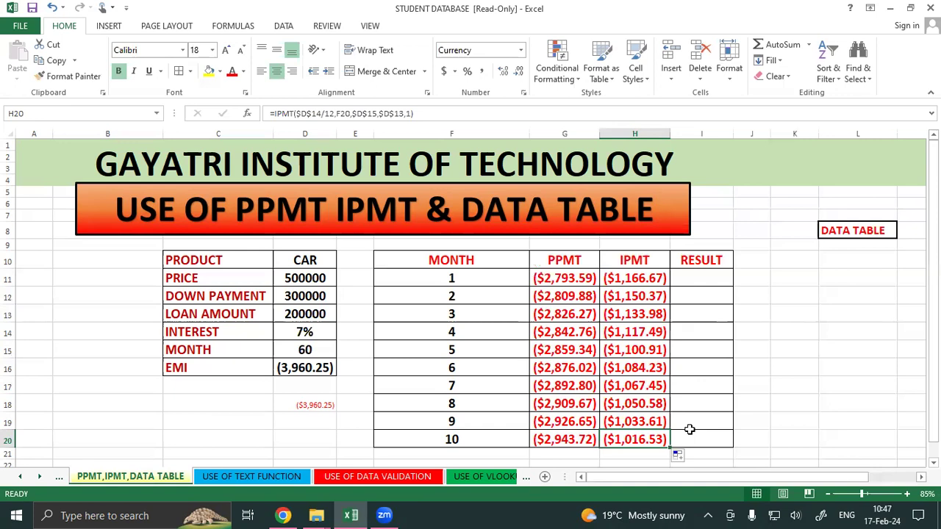
click(832, 360)
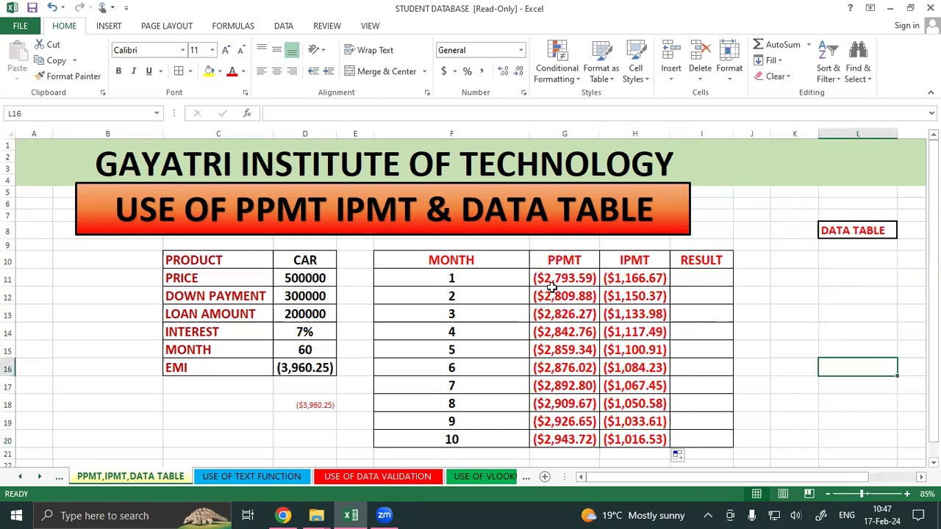
click(551, 288)
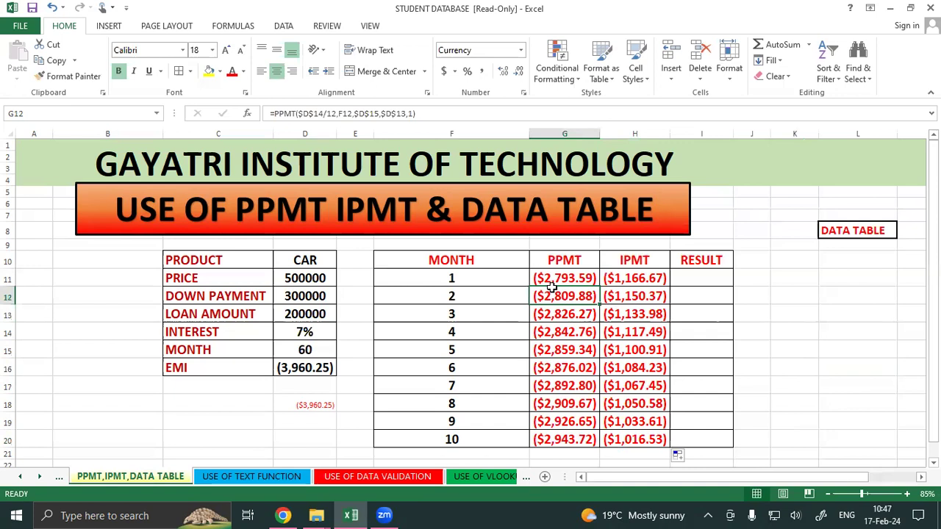
click(638, 280)
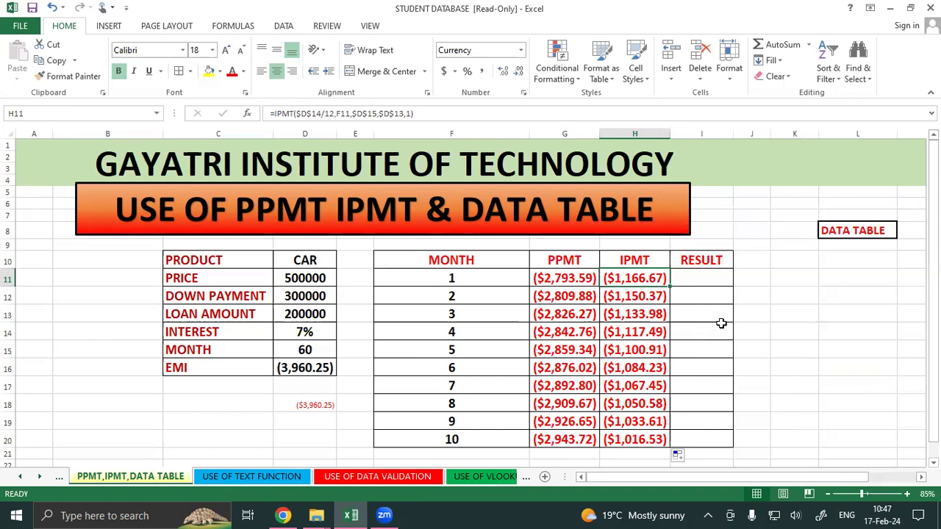
Format the PPMT and IPMT values in G11:H20 as Number with two decimals, thousands separator and black parenthesised negatives.
drag(550, 280, 637, 435)
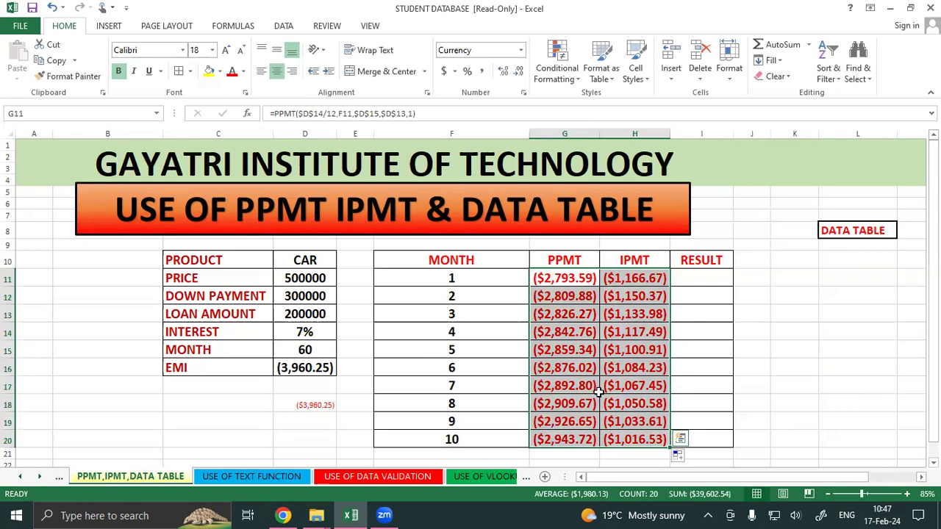
click(521, 93)
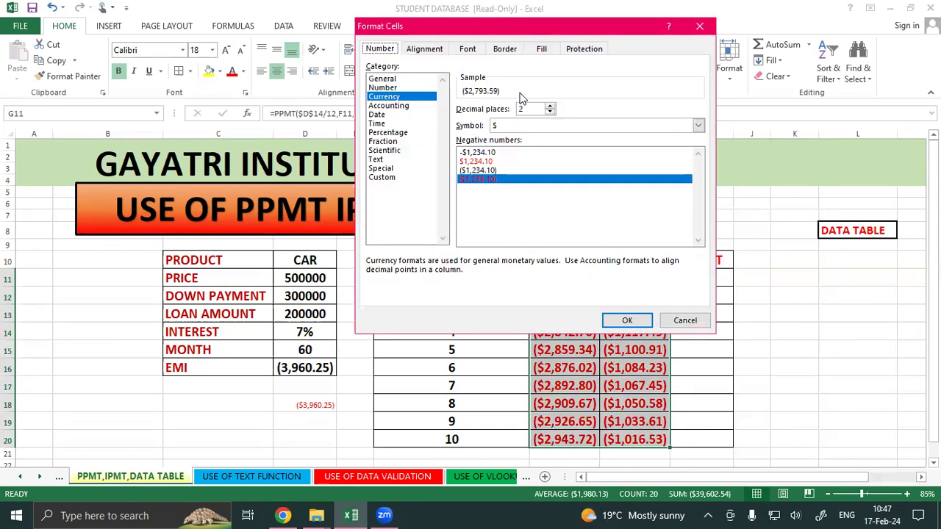
click(389, 89)
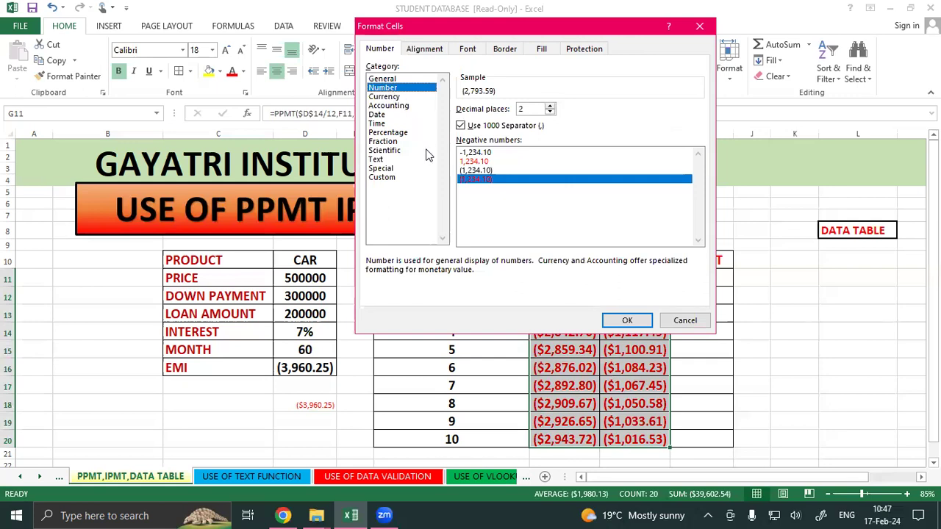
click(481, 172)
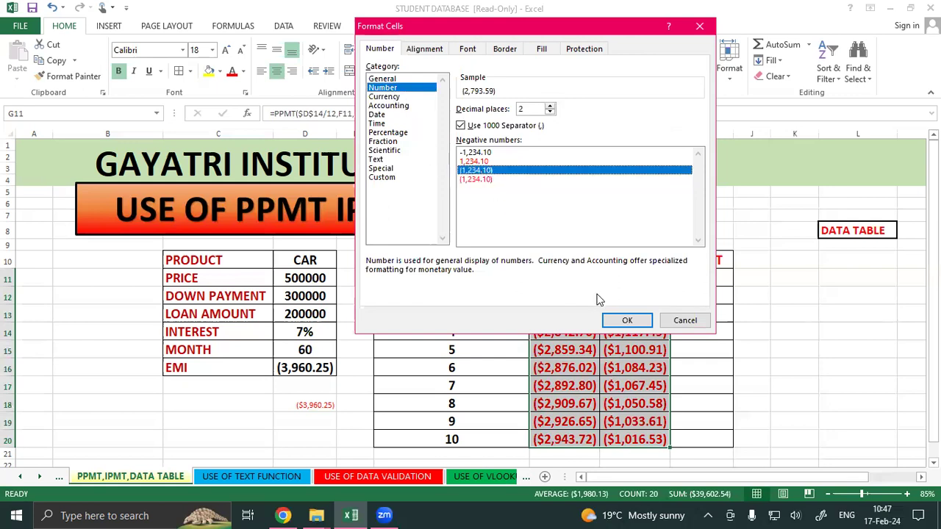
click(633, 321)
click(816, 312)
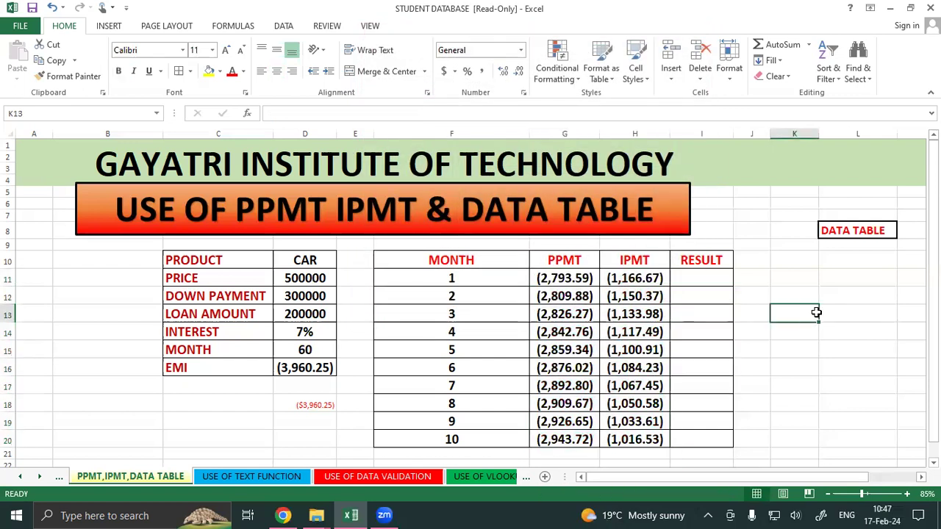
Compare the PPMT and IPMT amounts for month 1 with the EMI in D16.
click(688, 278)
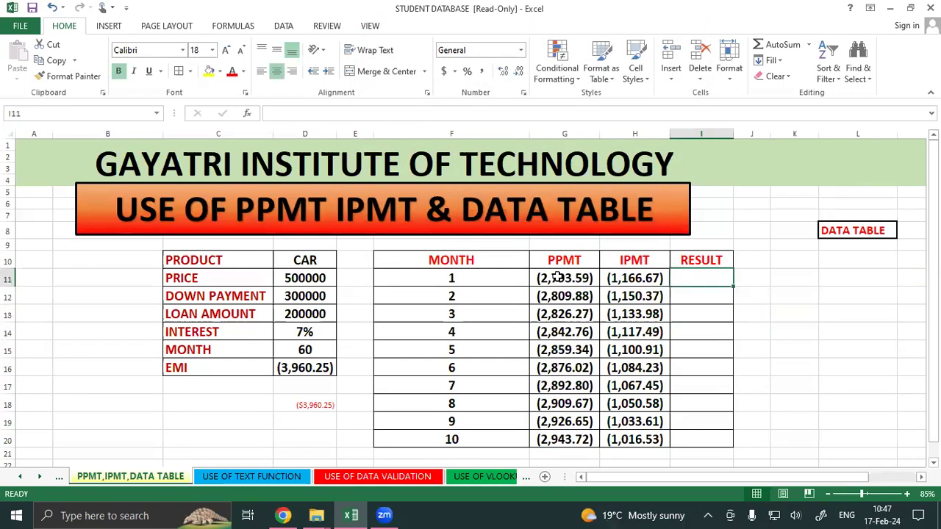
click(559, 278)
click(645, 274)
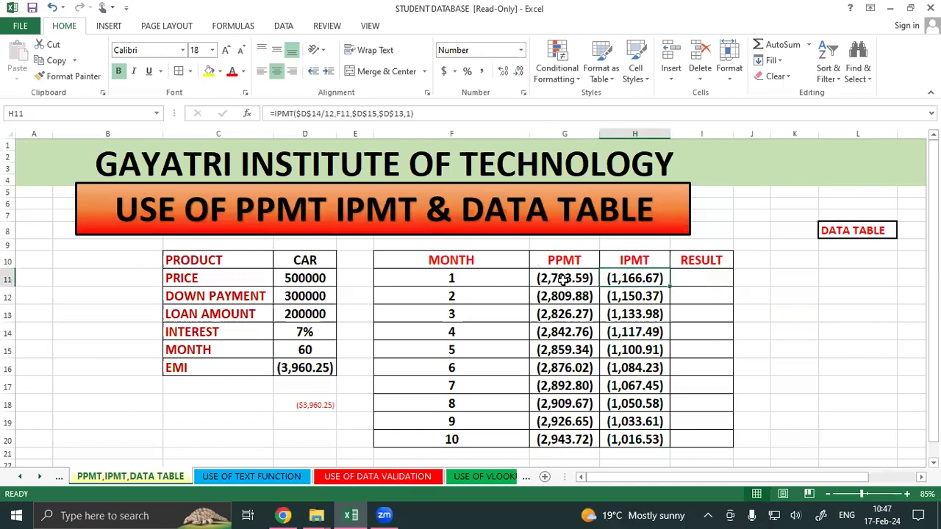
click(564, 278)
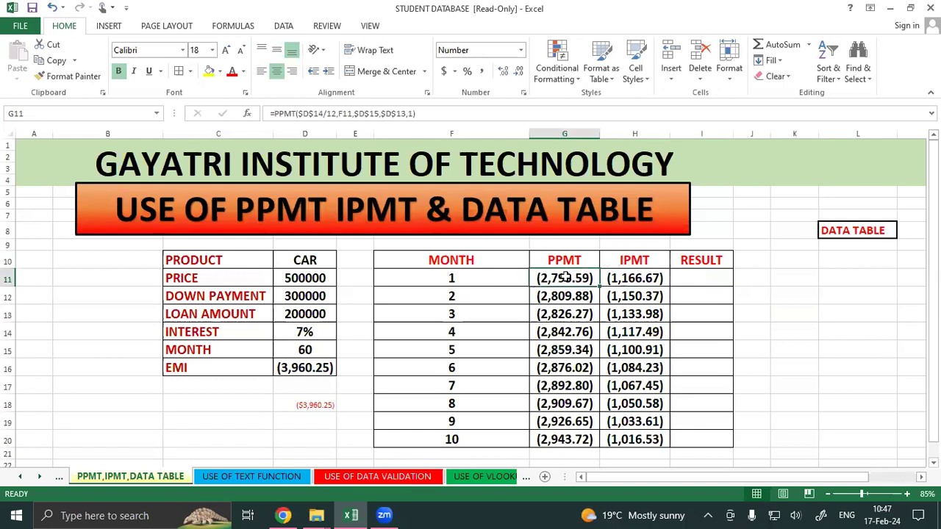
click(622, 306)
click(719, 281)
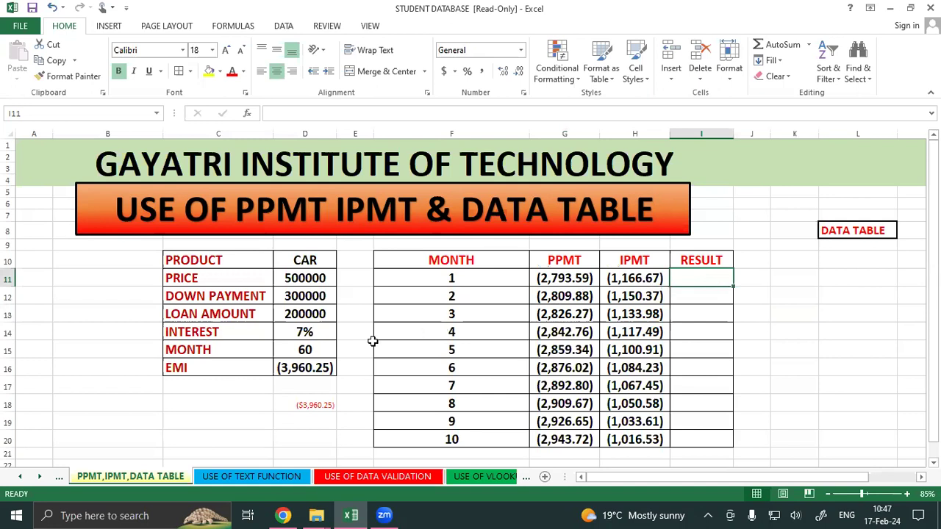
click(307, 367)
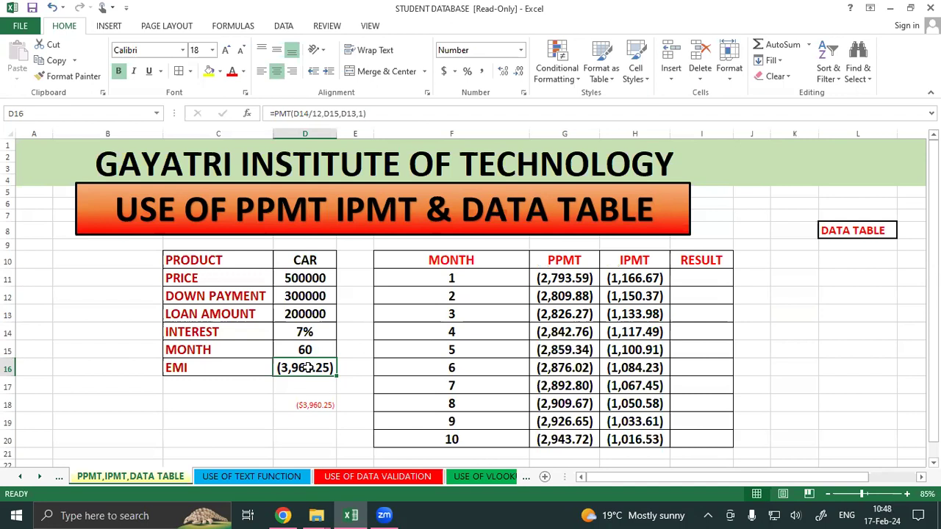
Enter the formula =G11+H11 in I11 to add month 1's principal and interest.
click(706, 278)
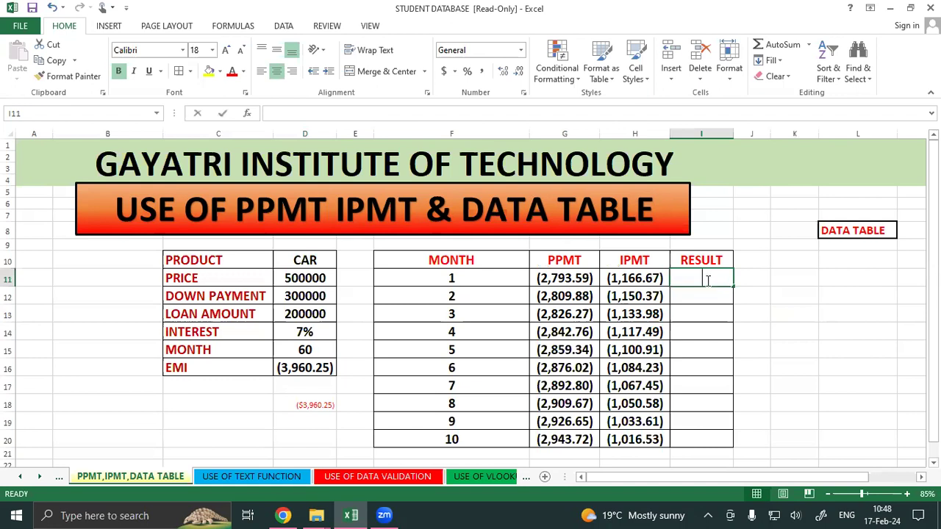
text(=)
click(570, 278)
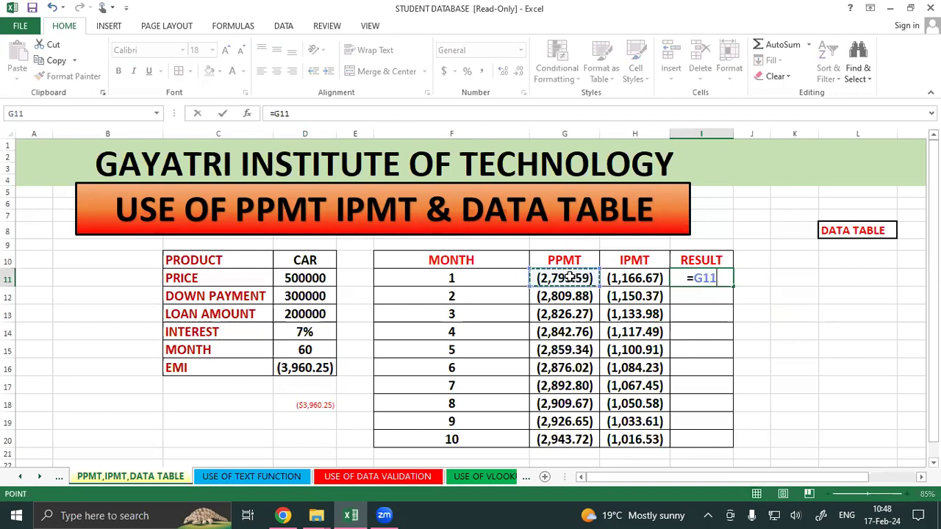
text(+)
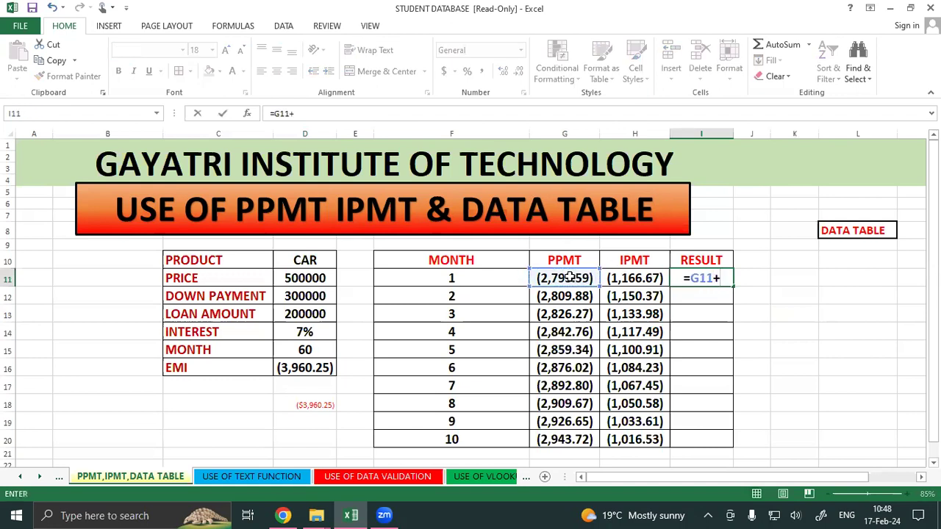
click(652, 278)
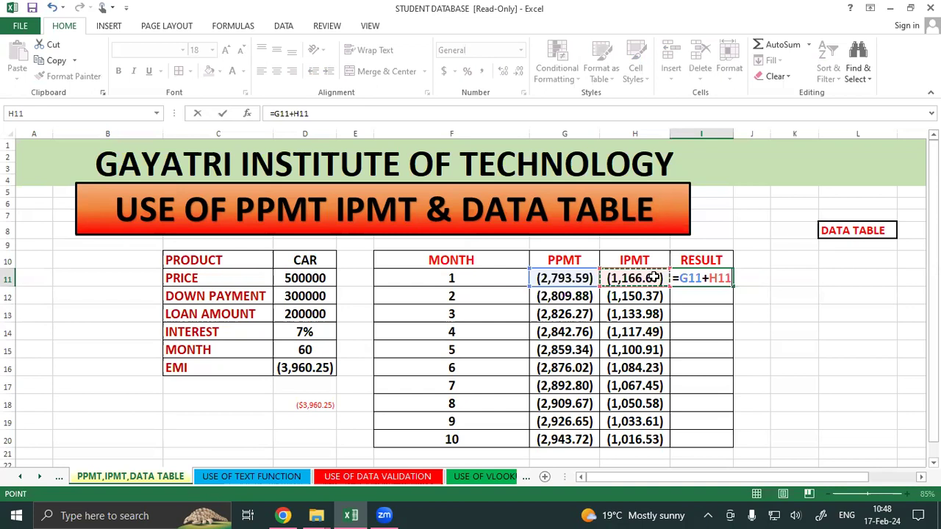
key(Return)
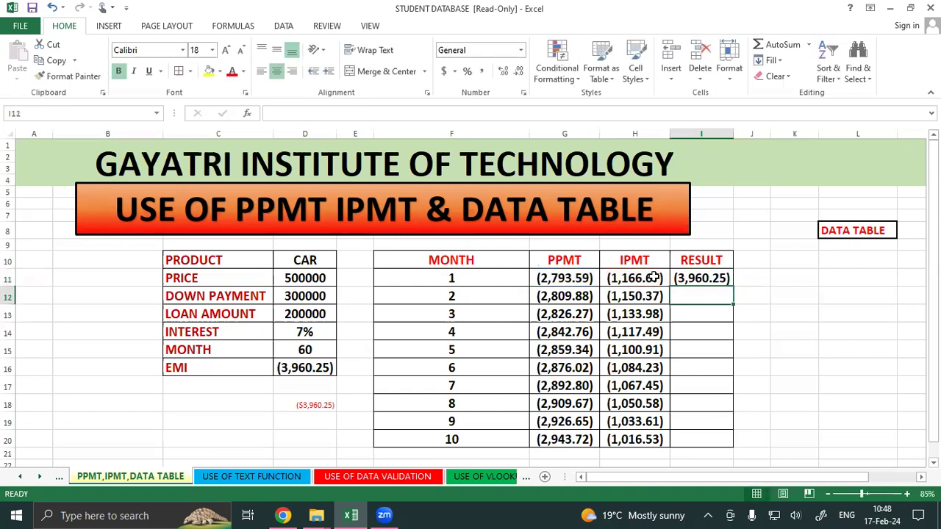
Fill the RESULT formula from I11 down to I20 for months 1 to 10.
click(708, 273)
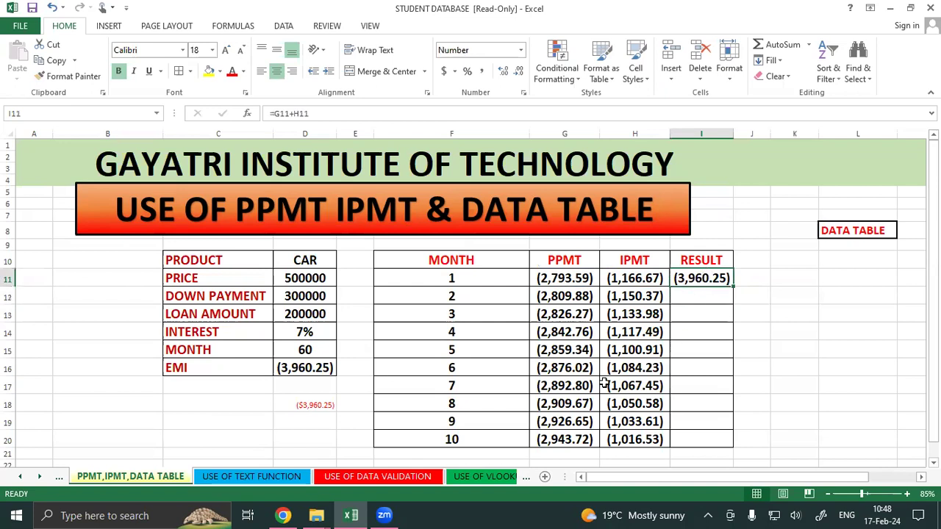
click(695, 293)
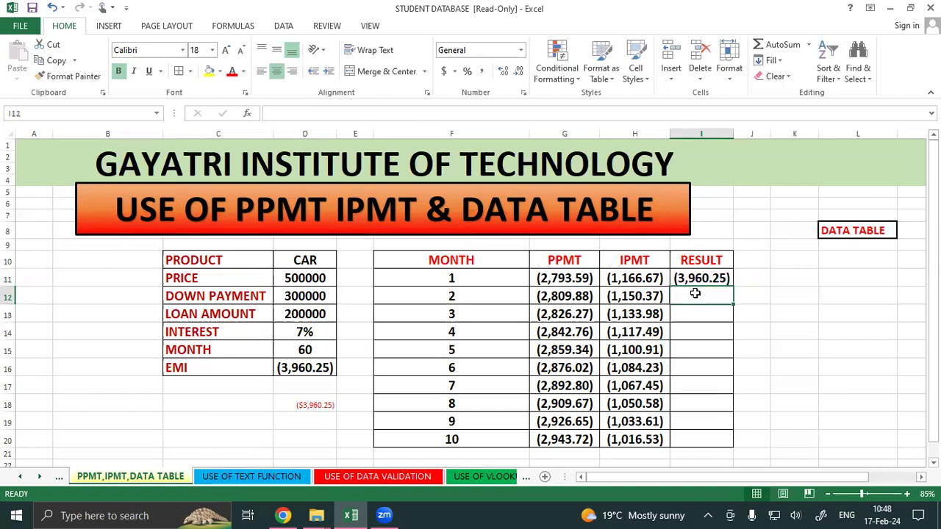
click(706, 278)
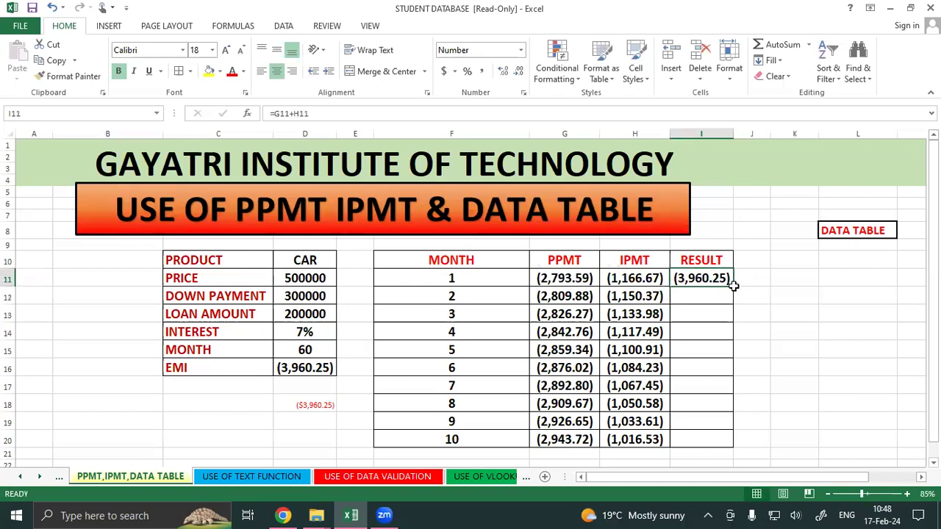
double_click(733, 288)
click(787, 309)
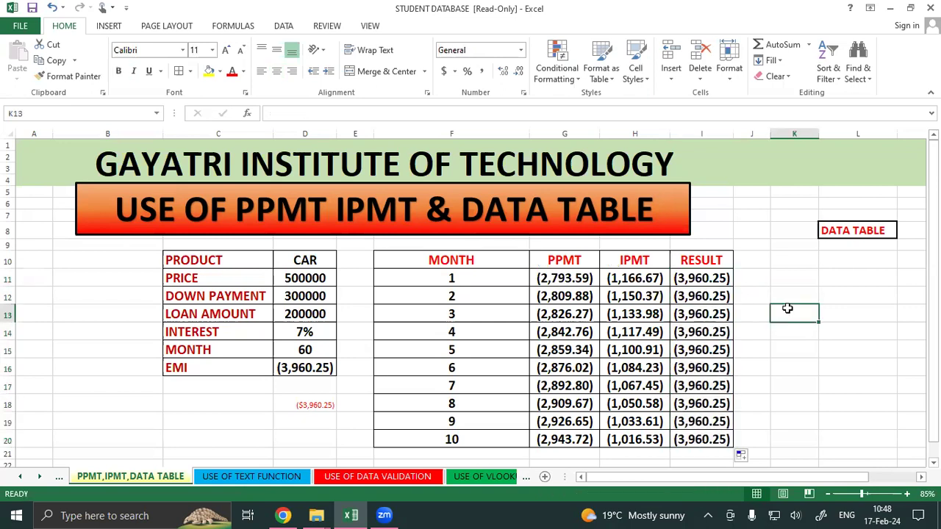
Check the RESULT column against the PPMT and IPMT amounts, the number of months and the EMI in D16.
click(572, 283)
click(784, 285)
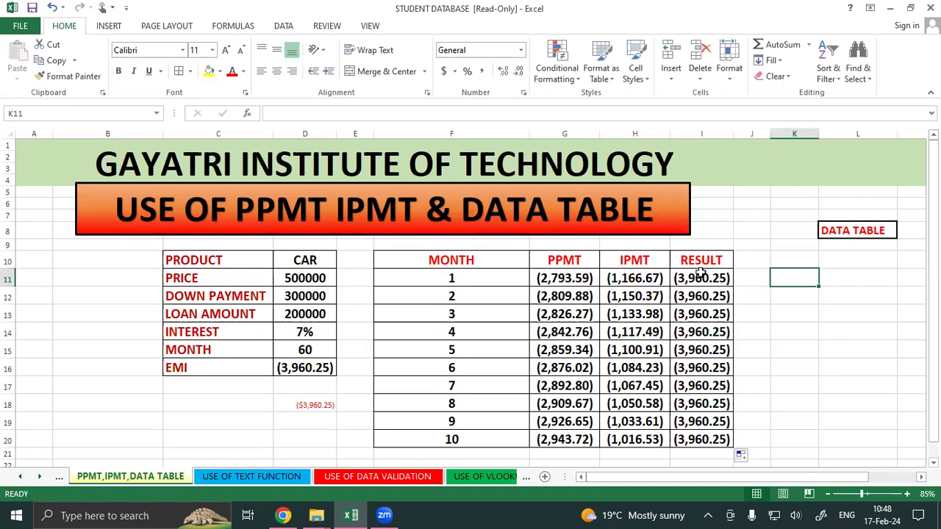
drag(700, 278, 700, 404)
click(792, 364)
drag(565, 278, 565, 421)
drag(638, 277, 612, 397)
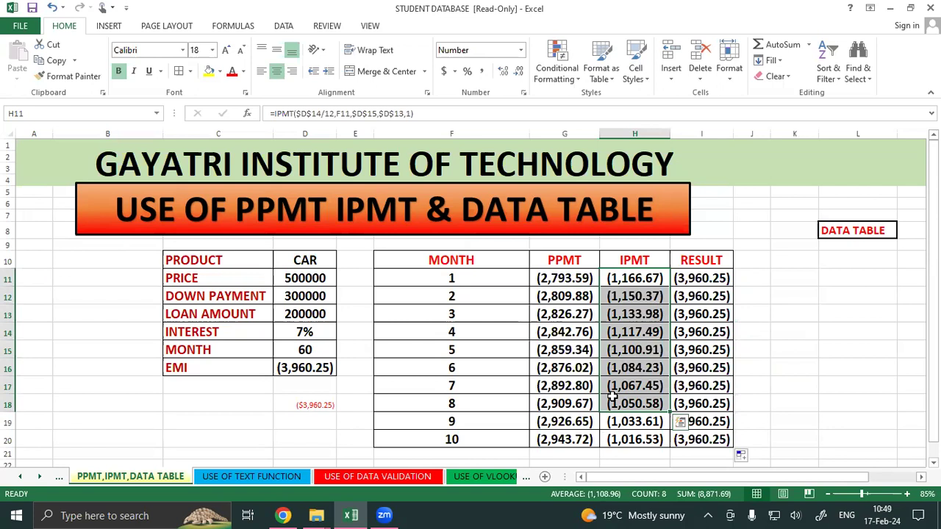
click(847, 316)
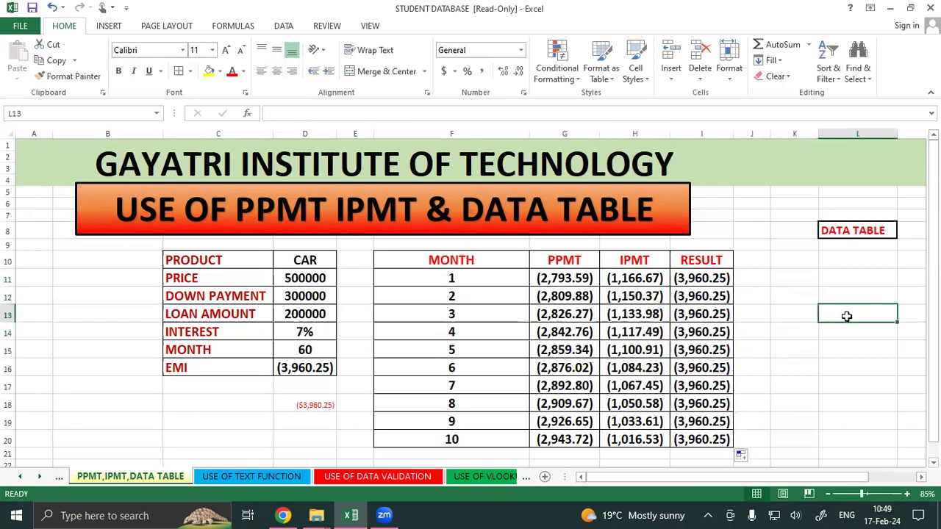
click(316, 352)
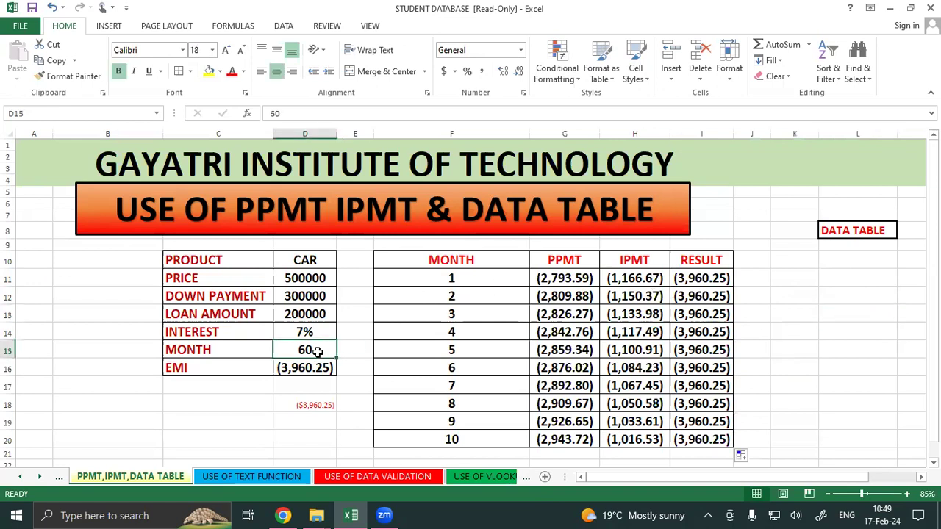
click(313, 369)
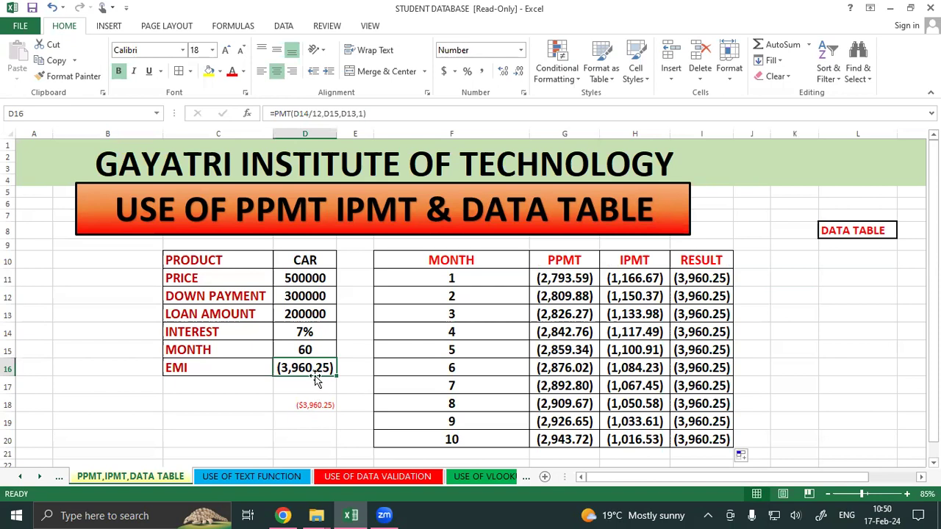
click(784, 364)
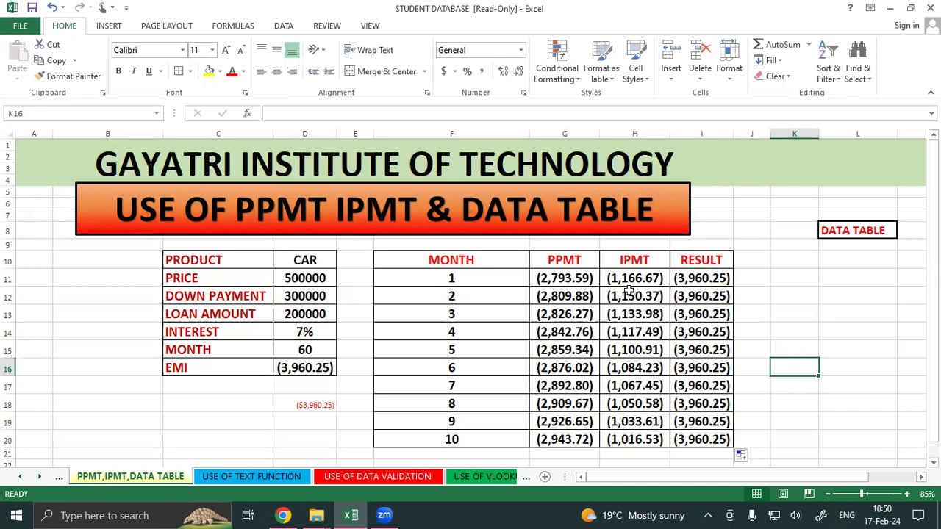
Enter 10 in K11 and 20 in K12, and fill the series down to 90 in K19.
click(798, 277)
text(10)
key(Return)
text(20)
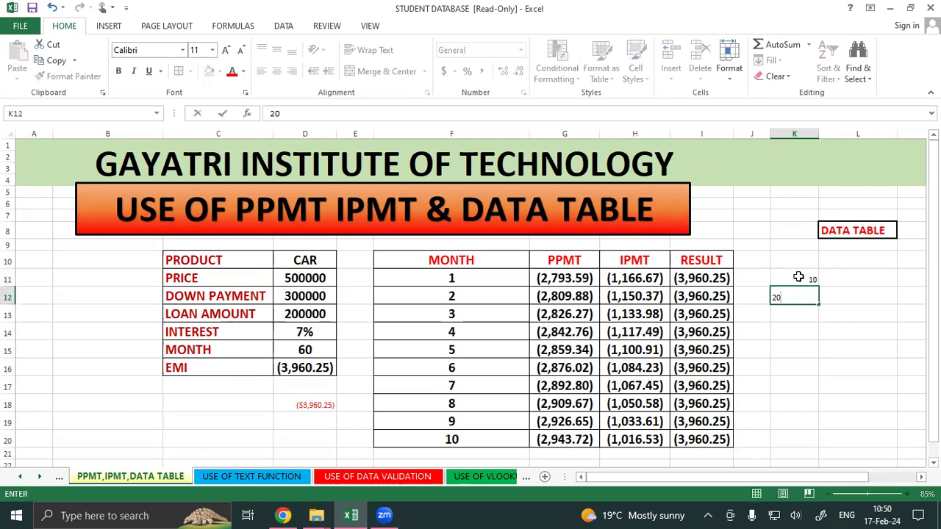
click(800, 373)
drag(809, 277, 823, 439)
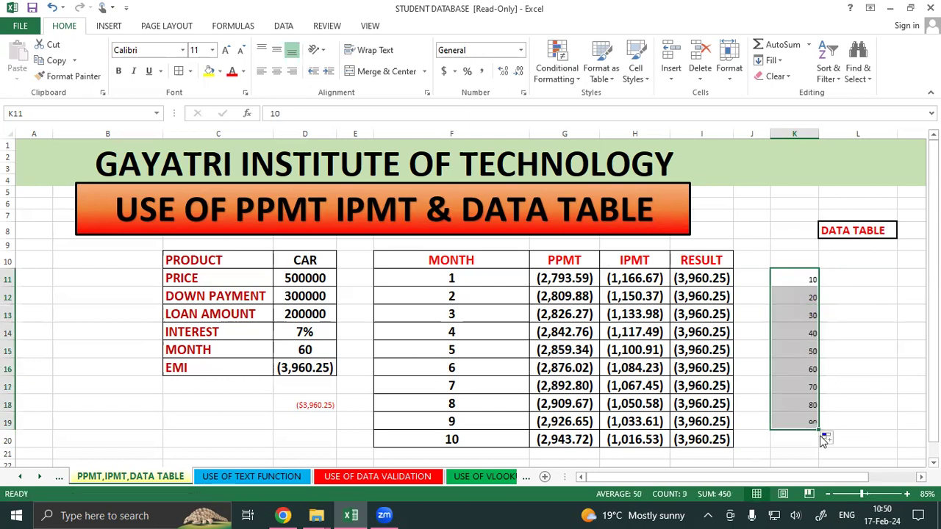
click(863, 374)
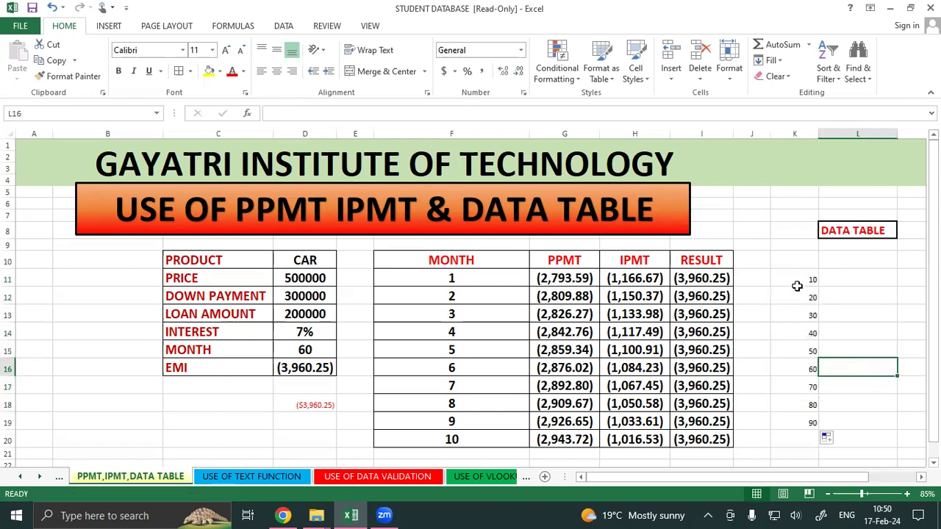
Set the font size of K10:L19 to 22 and add borders around all cells in the range.
drag(796, 256, 865, 416)
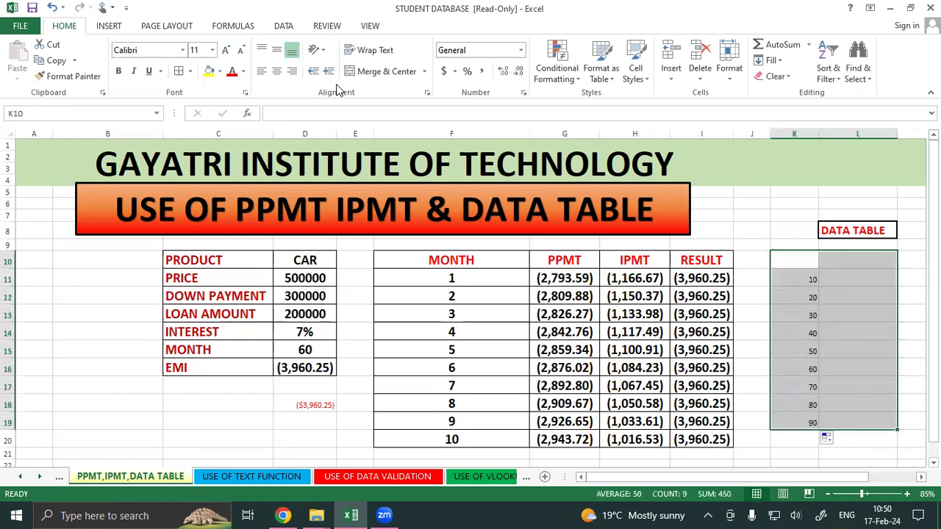
click(225, 49)
click(226, 49)
click(226, 49)
click(225, 49)
click(225, 49)
click(226, 49)
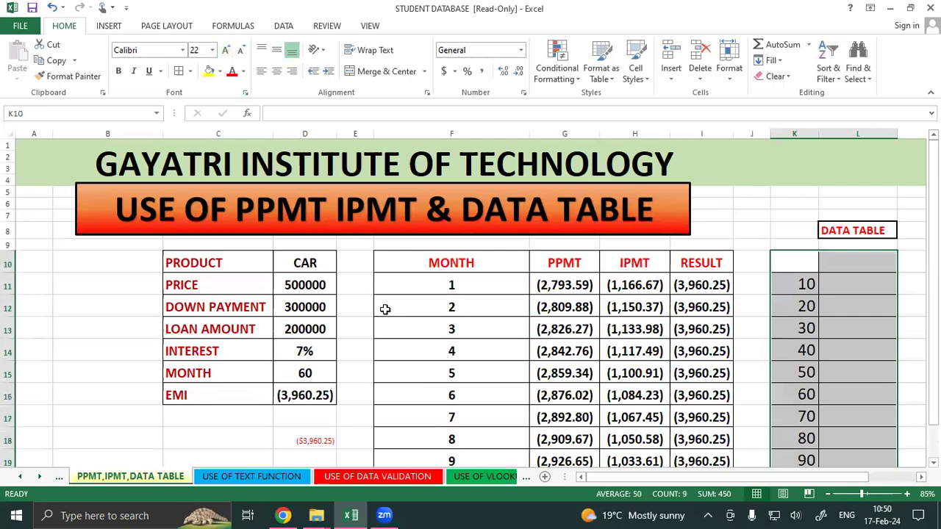
scroll(386, 314, down, 1)
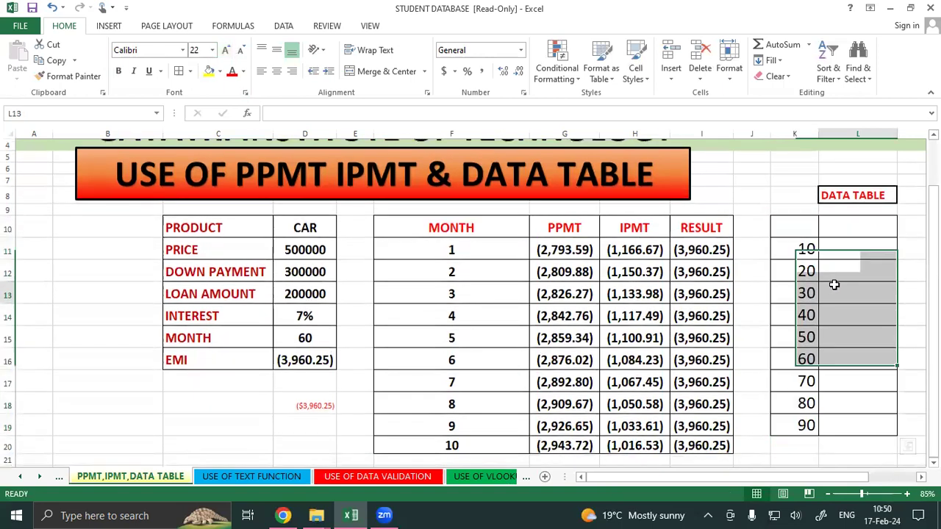
Review the month values in K11 and K12 and their empty result cells against the MONTH and EMI cells D15 and D16.
click(799, 250)
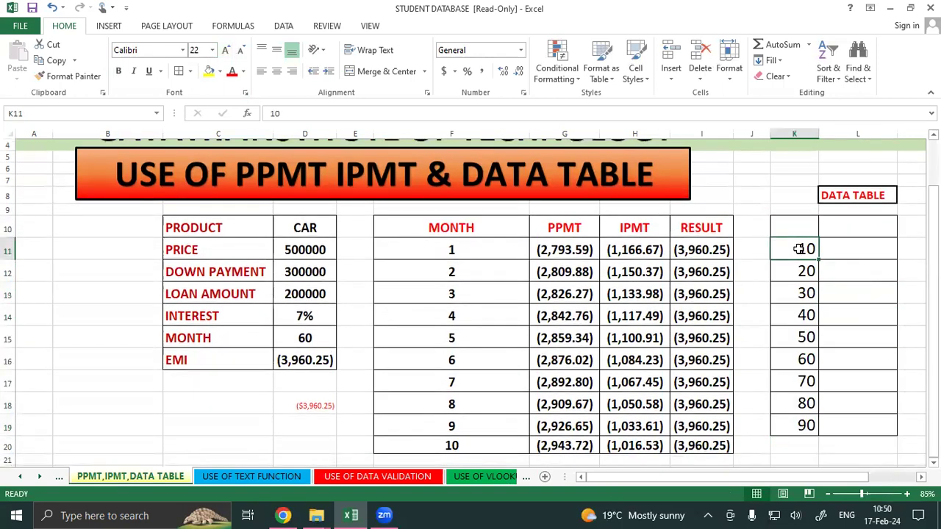
click(288, 338)
click(300, 359)
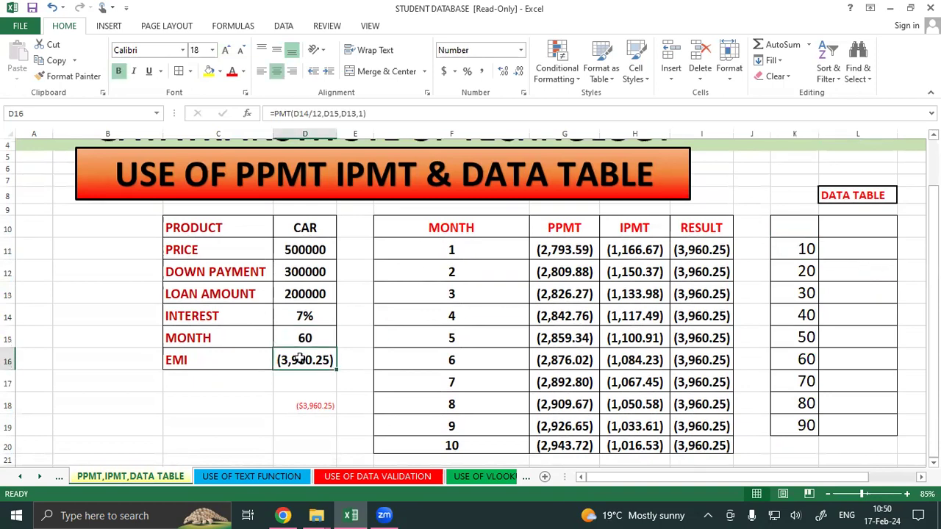
click(321, 337)
click(308, 361)
click(309, 380)
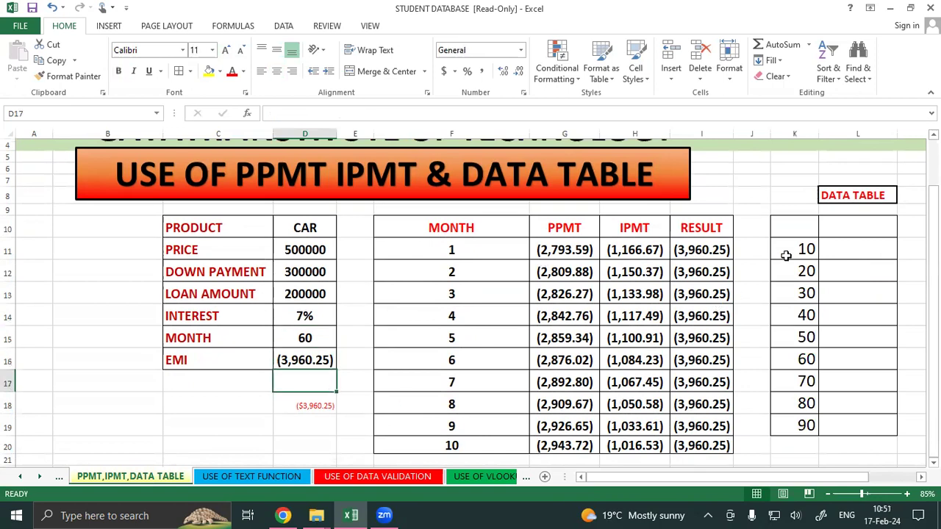
click(786, 255)
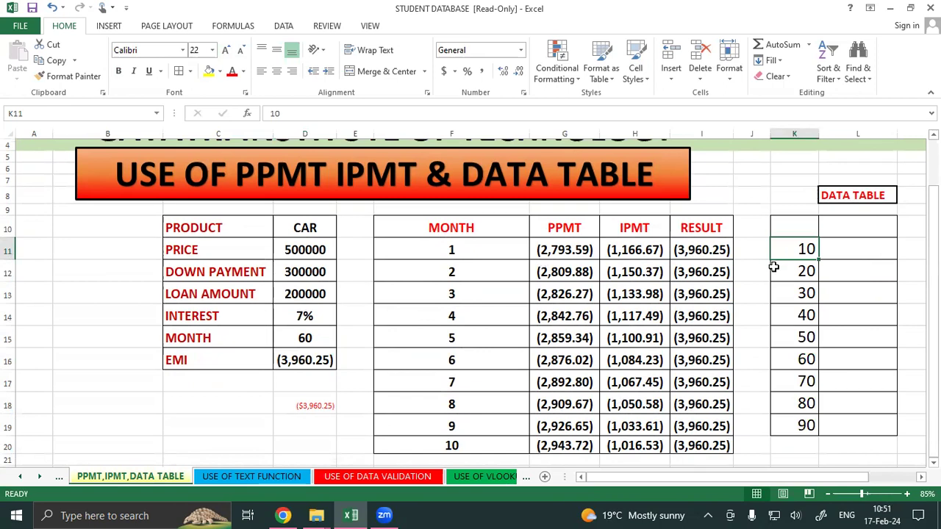
click(849, 249)
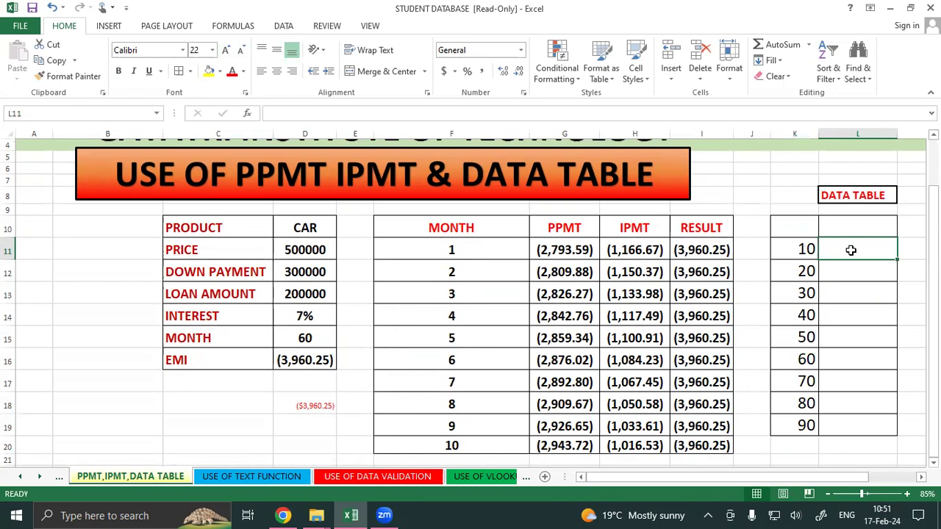
click(789, 263)
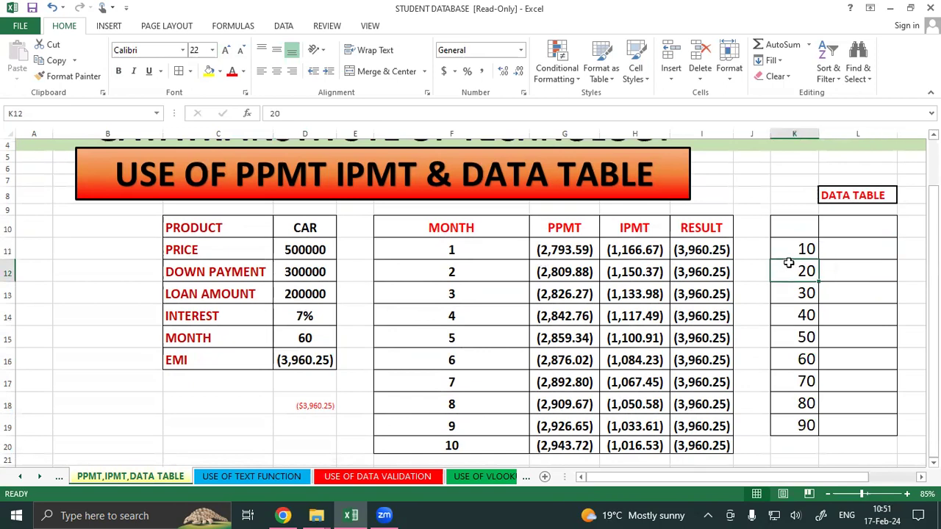
click(875, 267)
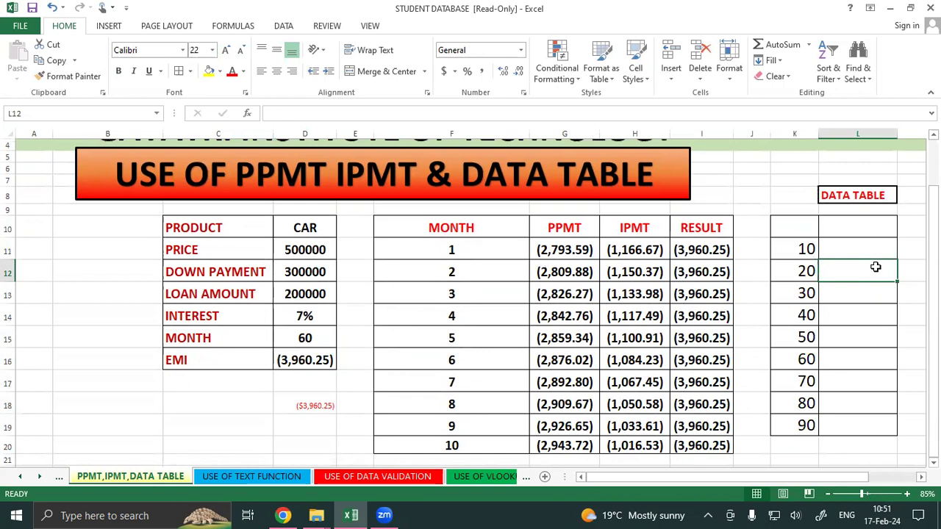
Enter =D16 in L10 to reference the EMI, and fit column L's width to its contents.
click(852, 227)
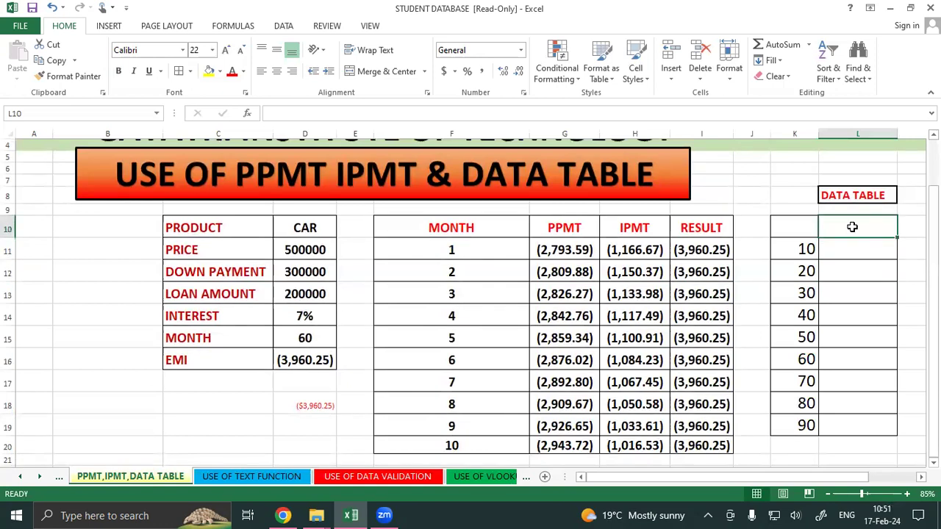
text(=)
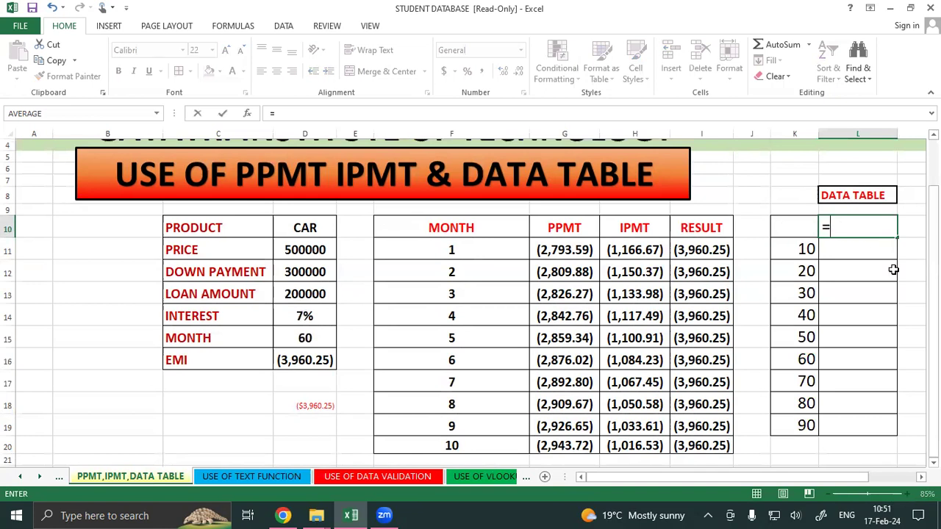
click(309, 356)
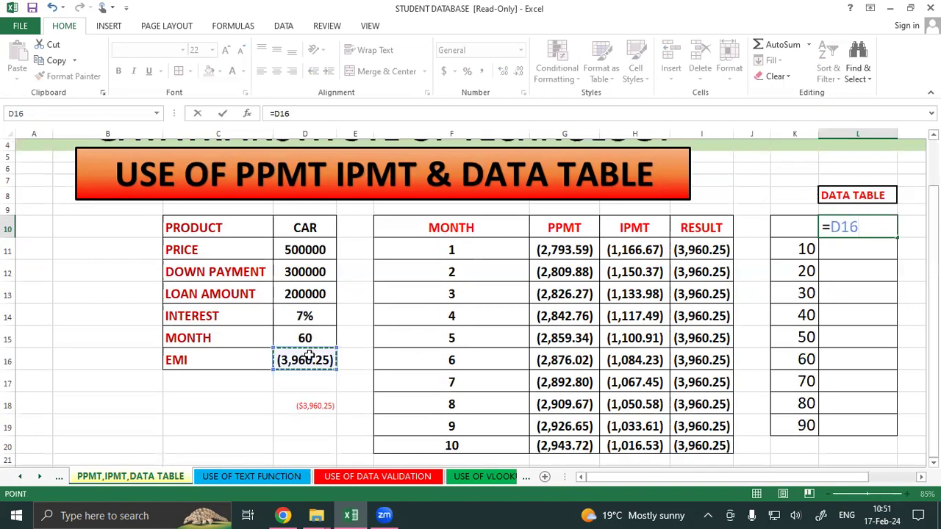
key(Return)
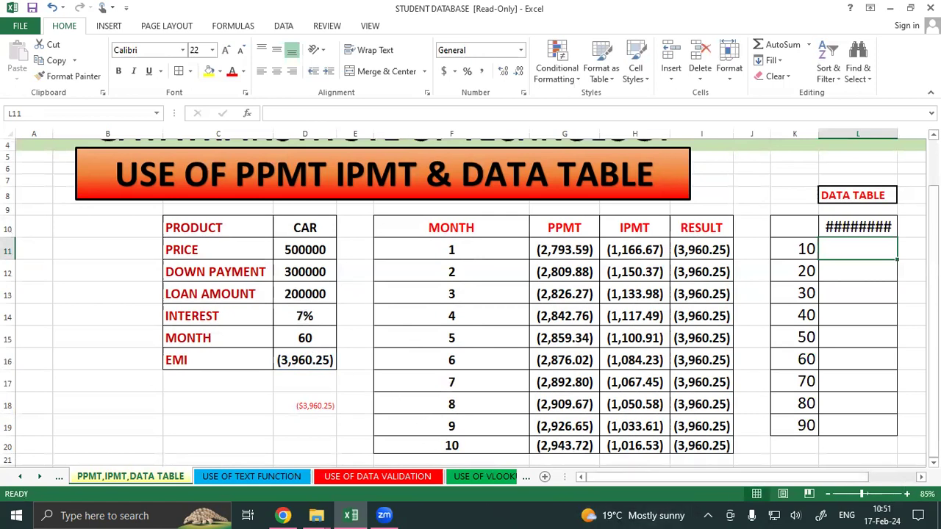
click(921, 477)
click(922, 478)
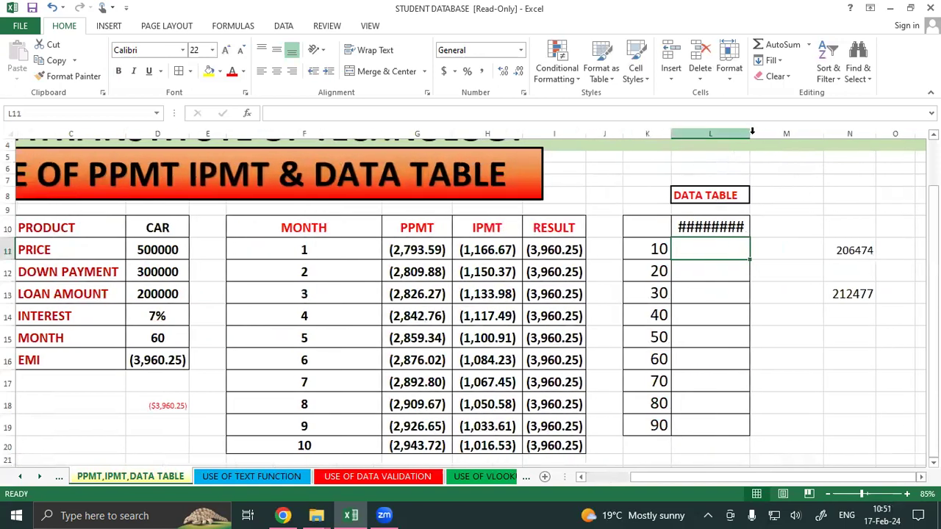
double_click(751, 133)
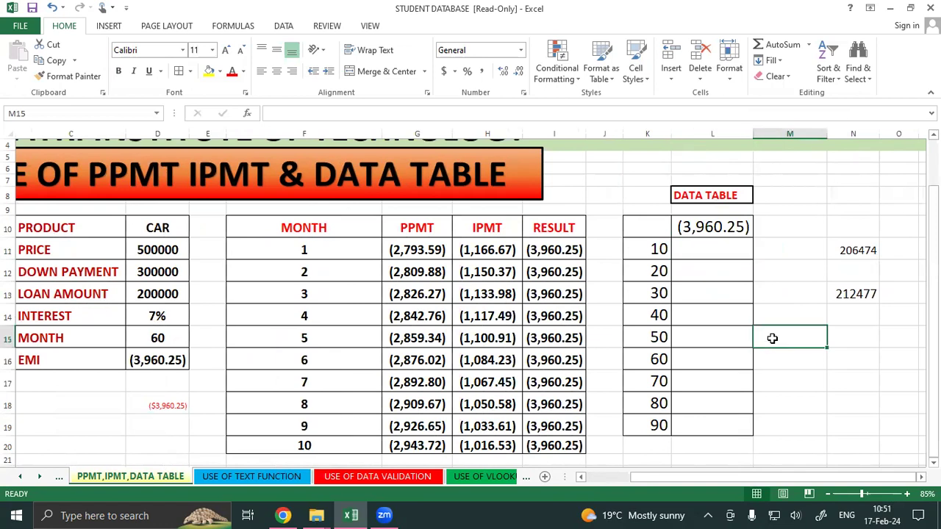
Check the reference in L10, the MONTH value in D15 and the K10:L19 range with its month values.
click(719, 229)
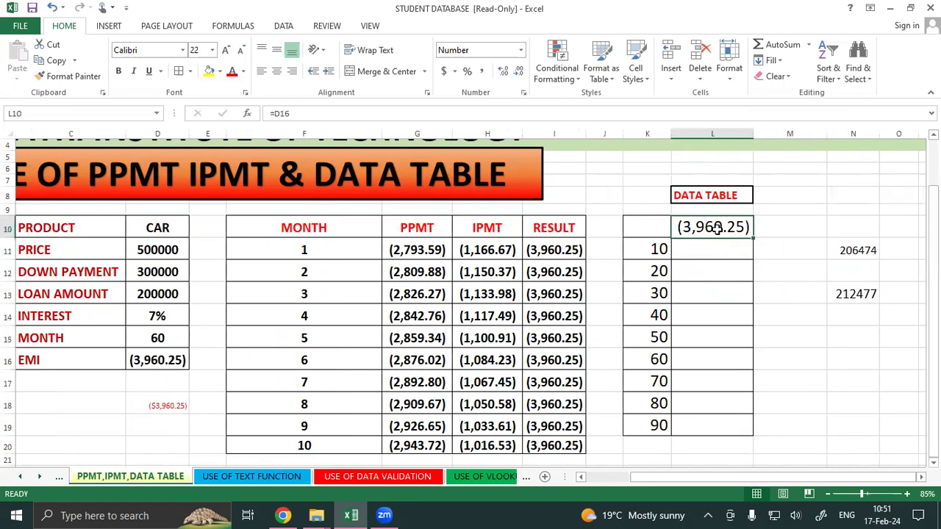
click(175, 338)
drag(658, 359, 704, 351)
click(703, 351)
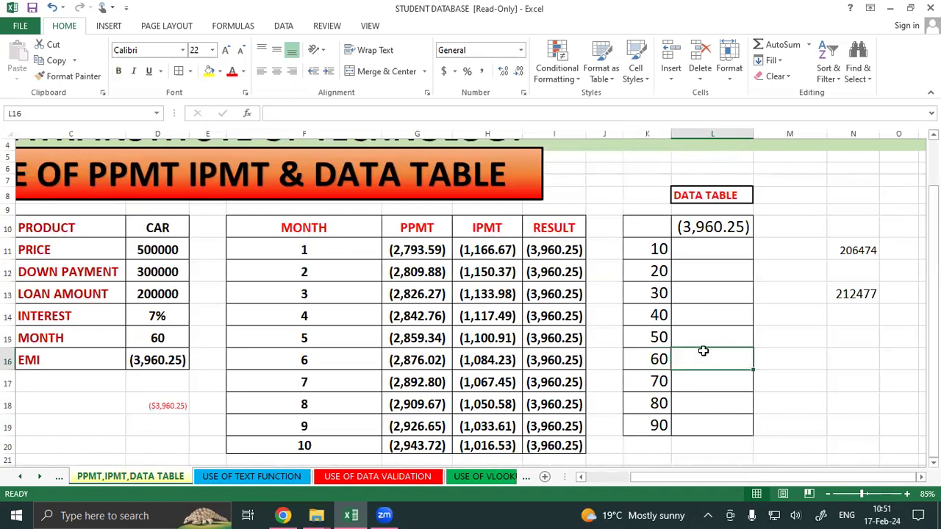
click(811, 410)
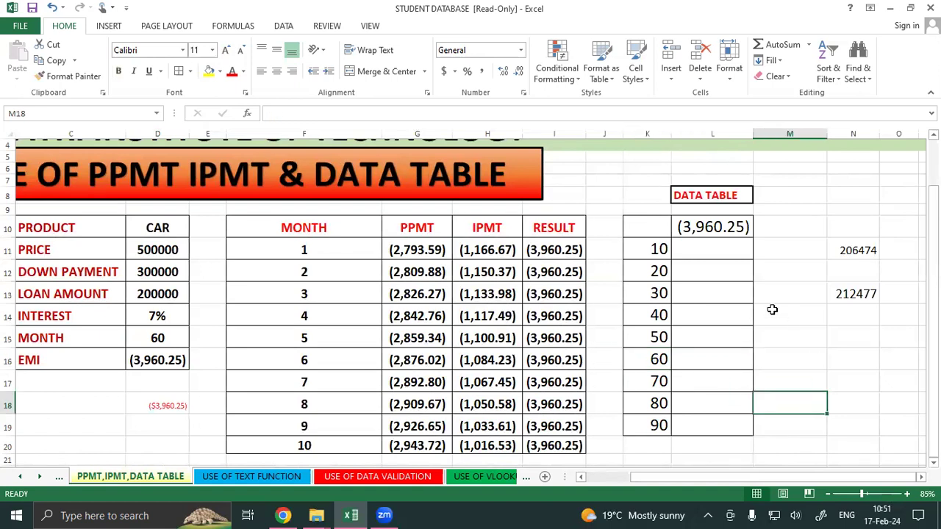
click(659, 249)
click(659, 426)
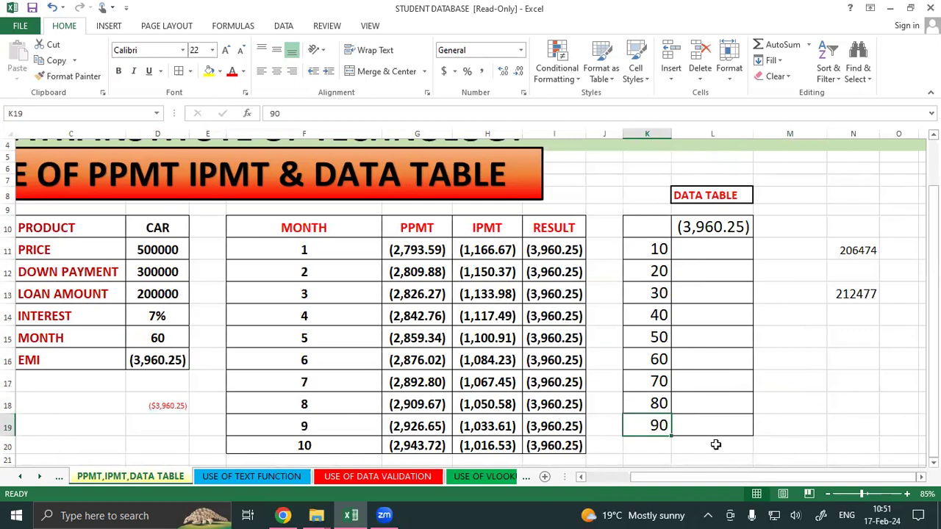
click(838, 422)
drag(653, 231, 710, 441)
click(809, 386)
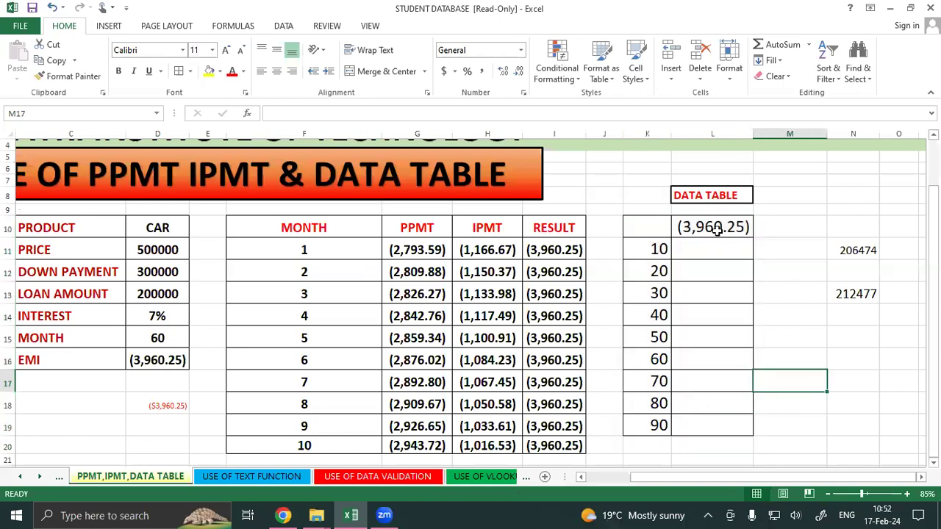
Clear L10 and enter the EMI reference =D16 in it again.
click(715, 227)
double_click(716, 226)
key(BackSpace)
key(BackSpace)
key(BackSpace)
key(BackSpace)
click(772, 289)
click(729, 223)
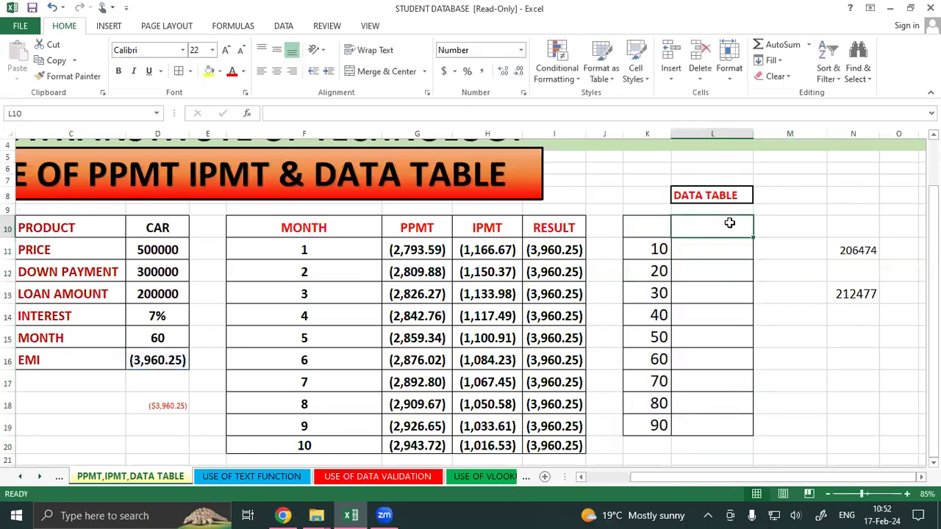
text(=)
click(145, 362)
key(Return)
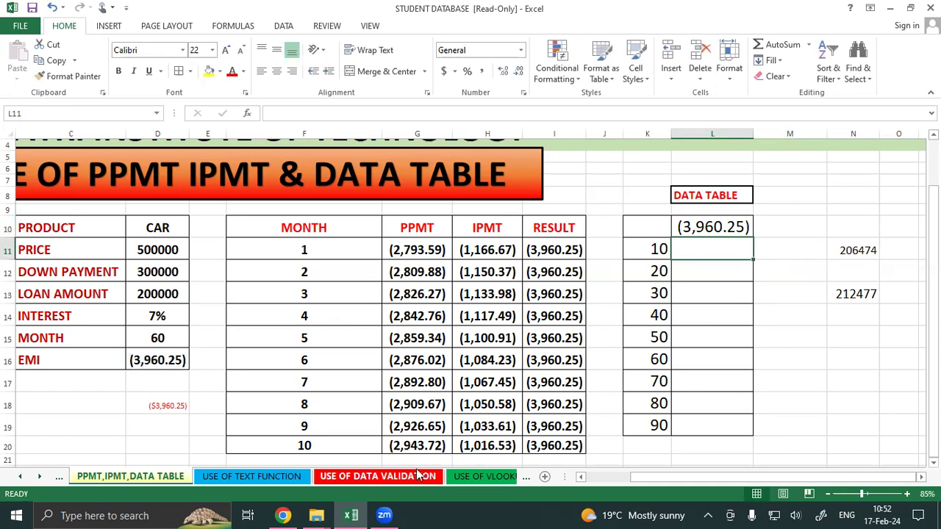
key(Down)
key(Down)
key(Down)
key(Down)
key(Down)
key(Down)
key(Down)
key(Down)
Create a What-If data table over K10:L19 with $D$15 as the column input cell and no row input cell.
drag(643, 229, 719, 427)
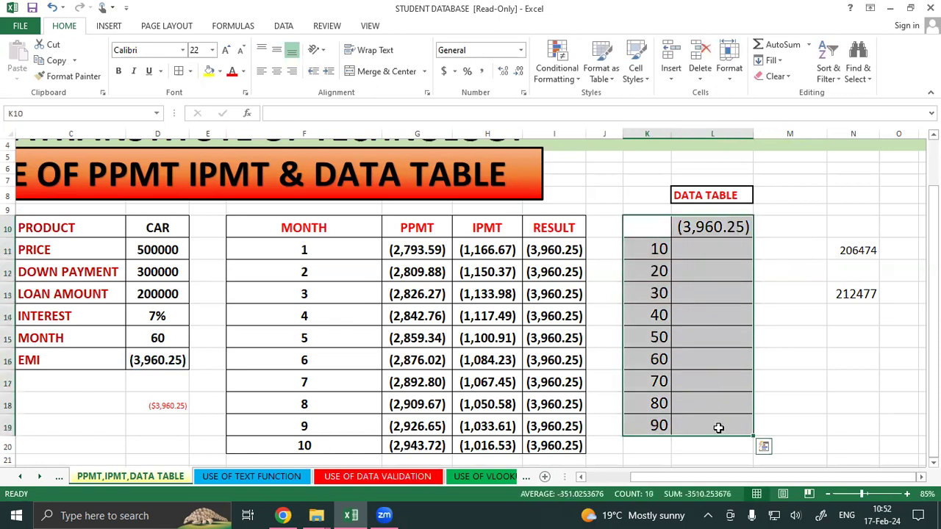
click(674, 59)
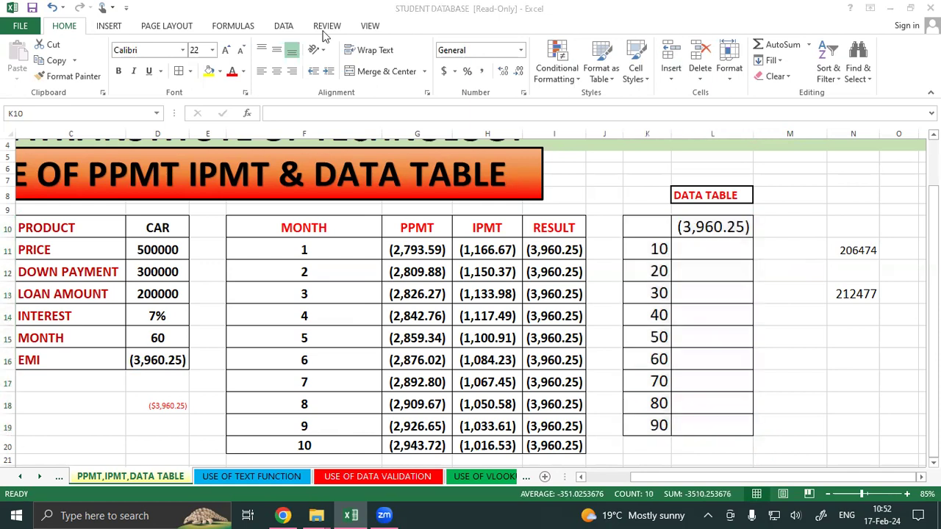
click(278, 28)
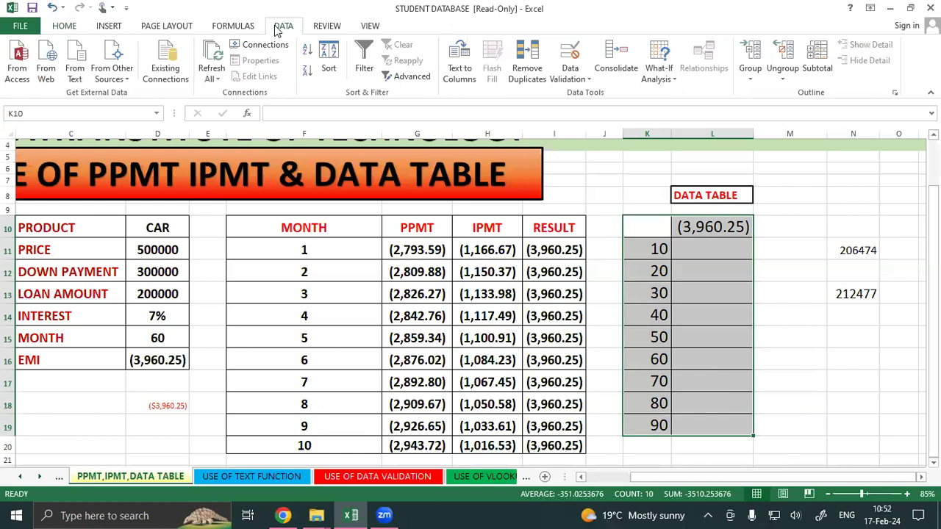
click(658, 62)
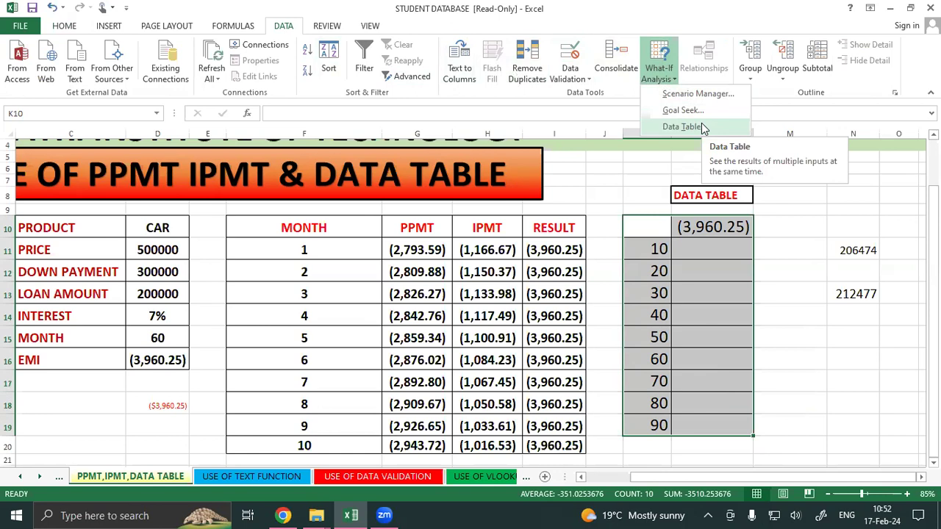
click(682, 127)
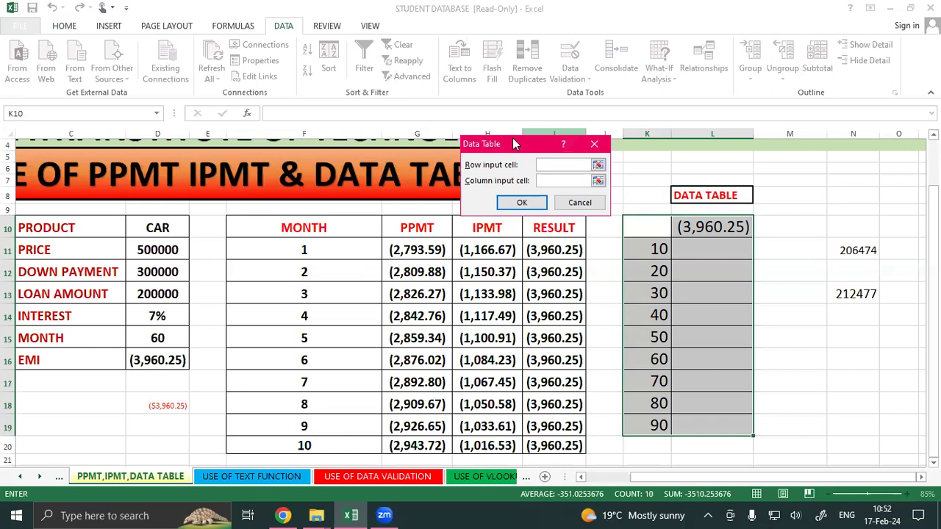
drag(513, 140, 364, 250)
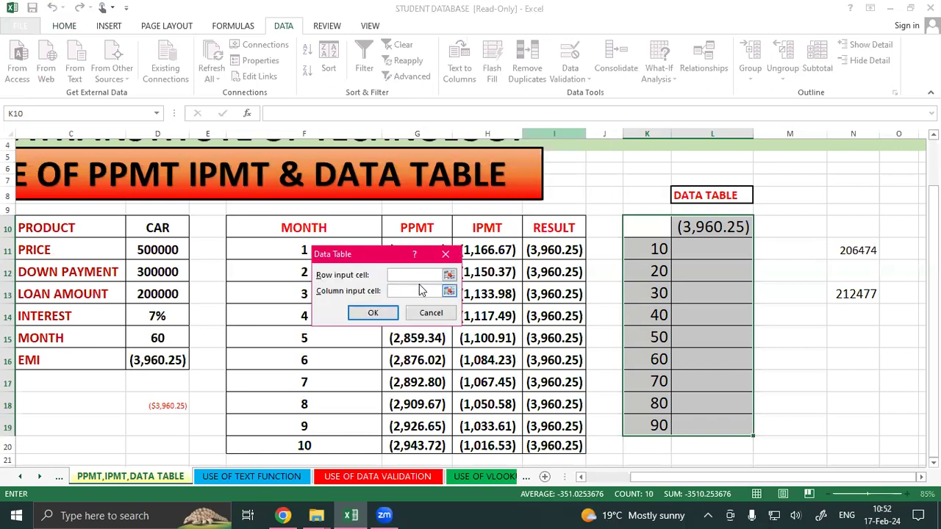
click(394, 293)
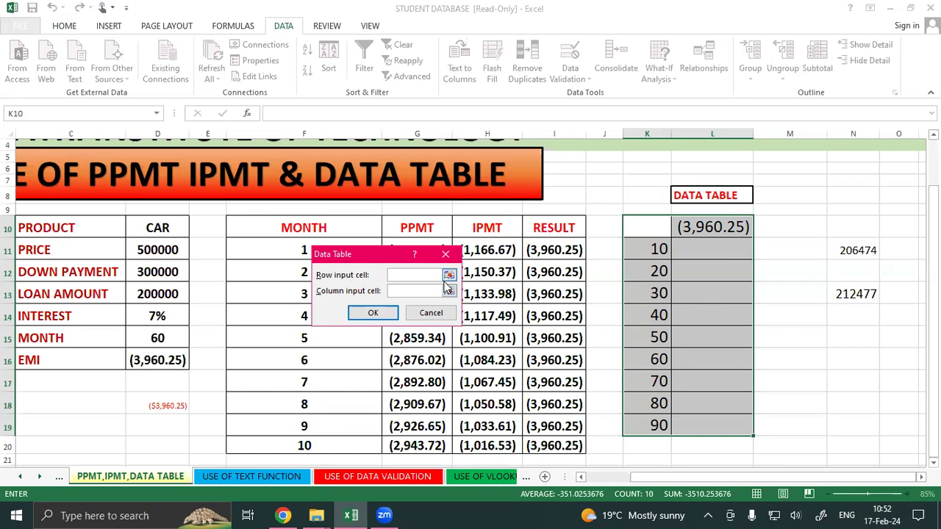
click(415, 291)
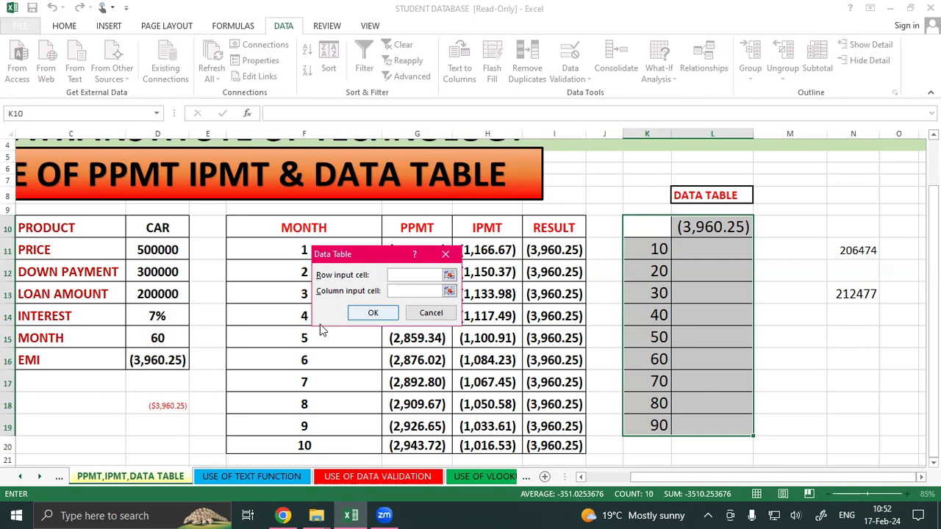
click(135, 343)
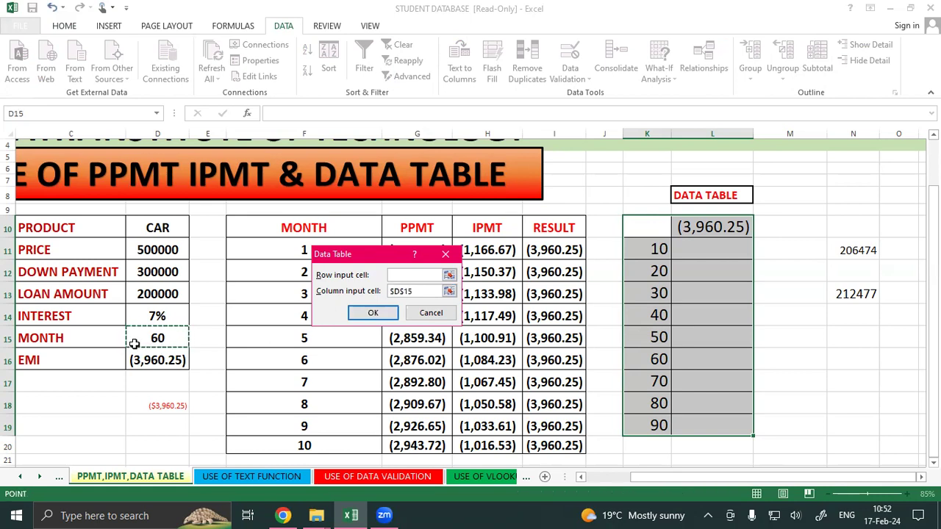
click(375, 314)
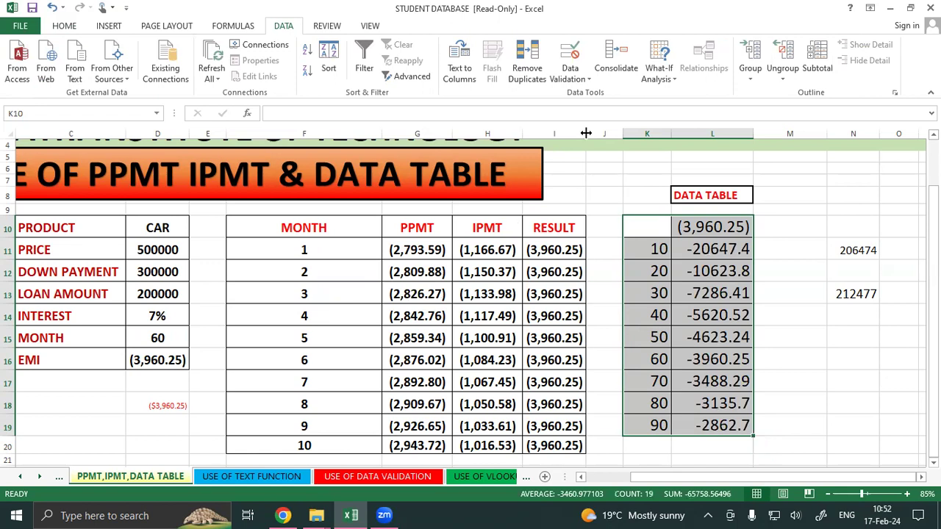
Format L11:L19 as Number with 2 decimal places and negative values in black parentheses.
click(760, 317)
drag(703, 252, 706, 425)
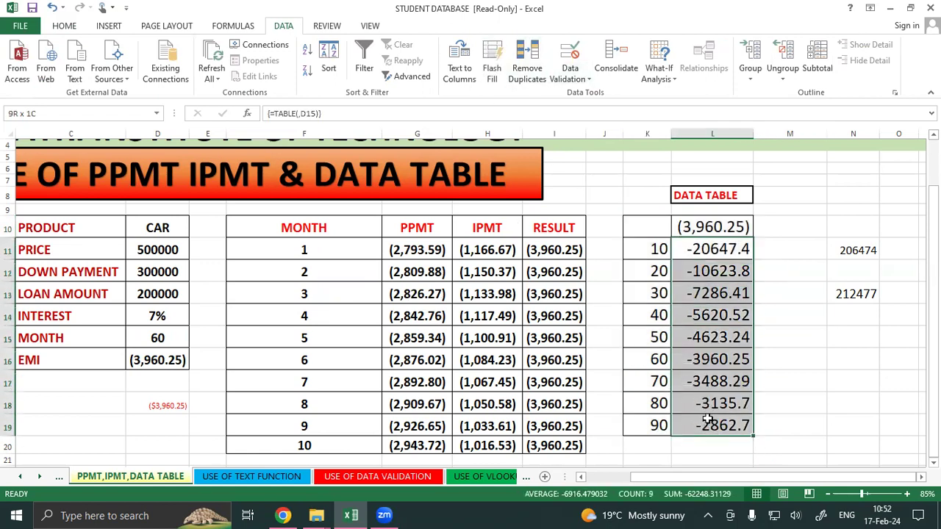
click(72, 26)
click(524, 93)
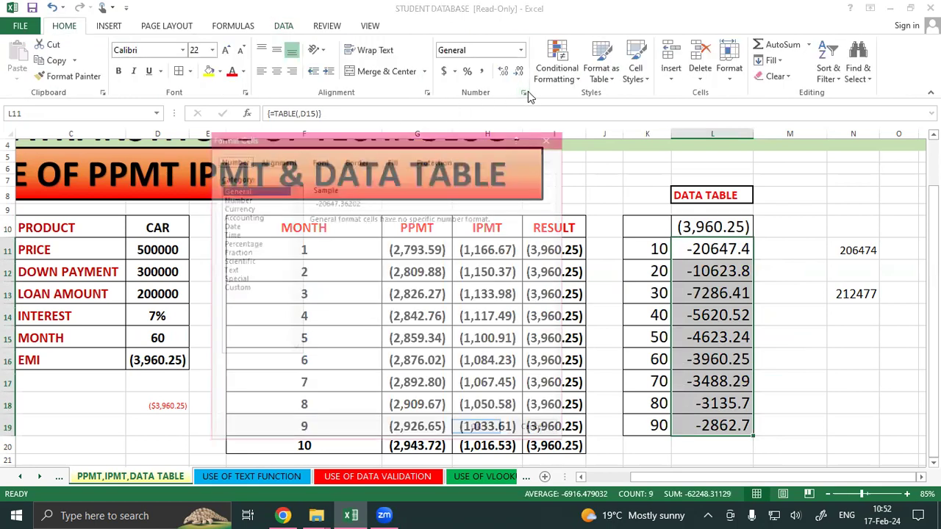
click(235, 198)
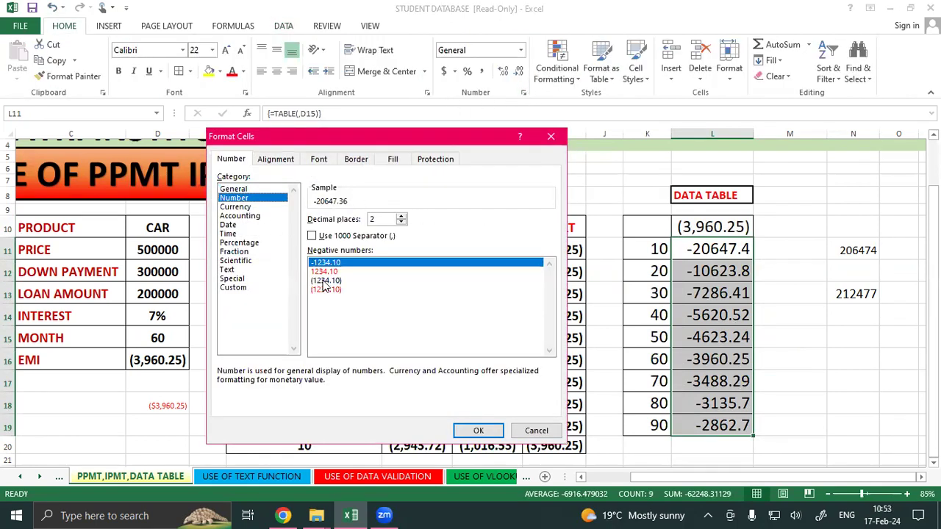
click(326, 280)
click(478, 432)
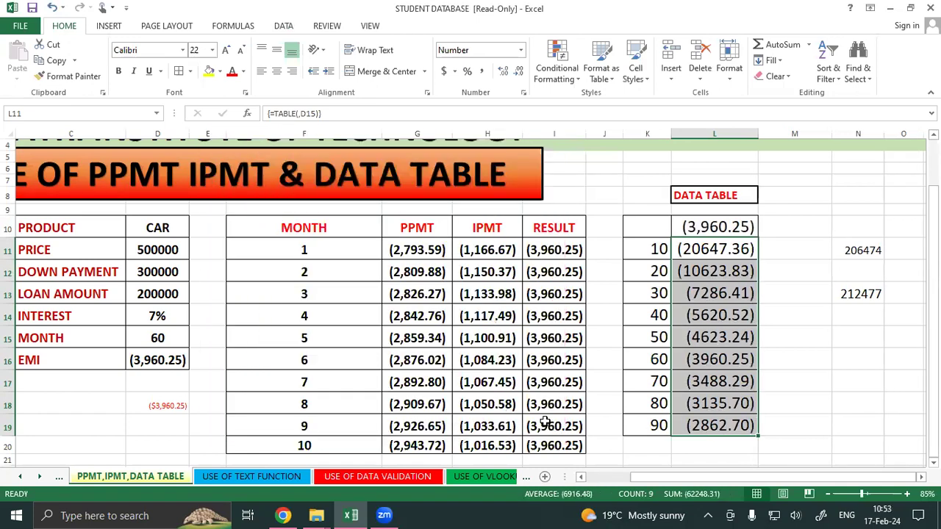
click(827, 365)
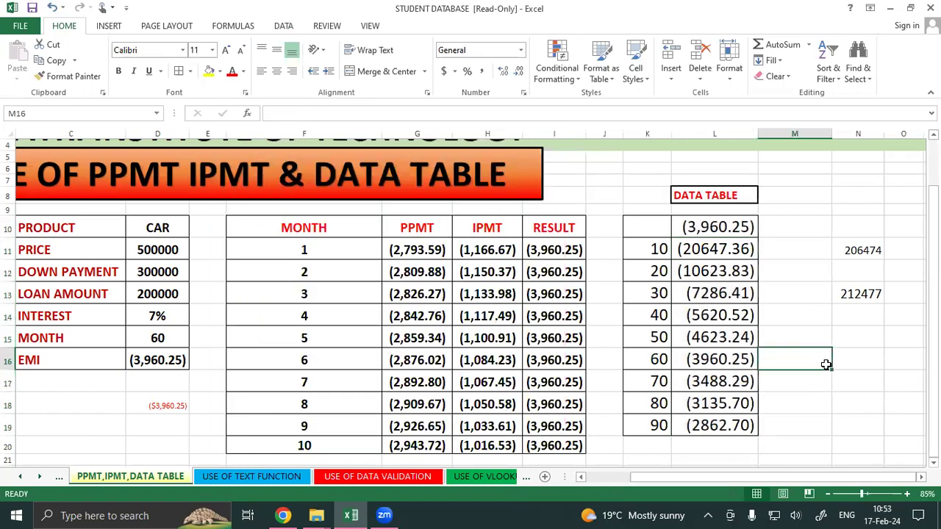
Examine the data table's EMI results for 10, 20 and 30 months in L11:L13.
click(701, 250)
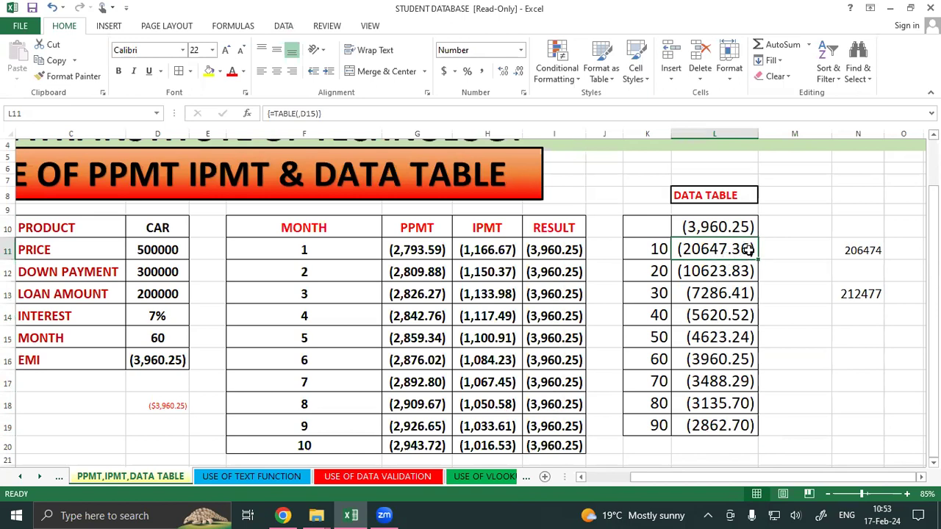
click(786, 351)
click(705, 271)
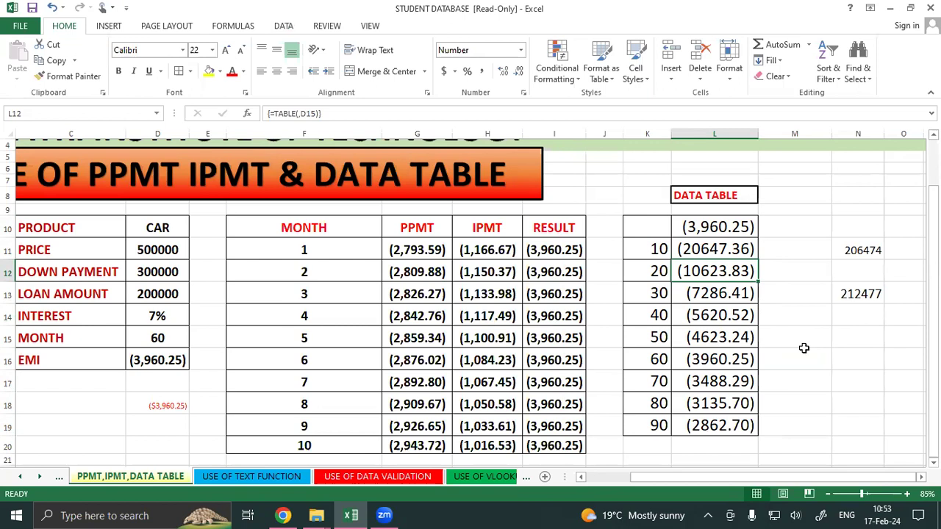
click(804, 348)
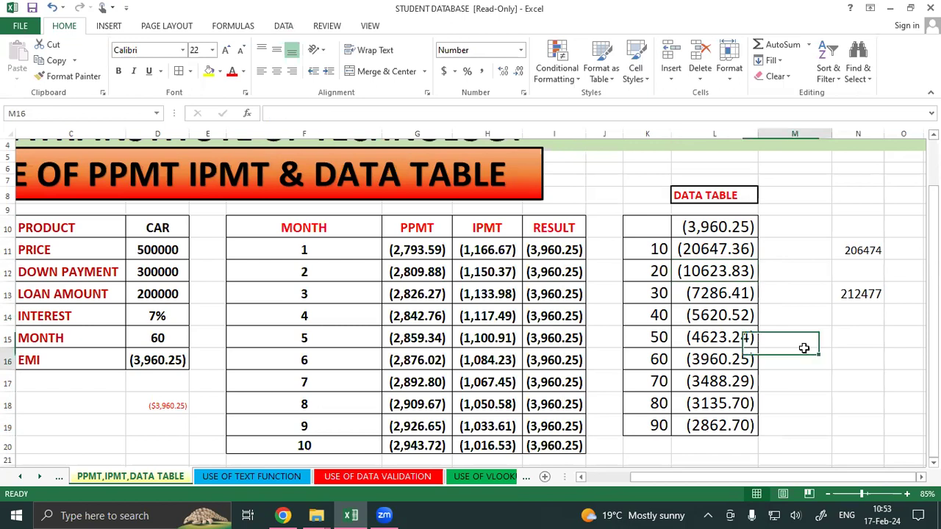
click(659, 295)
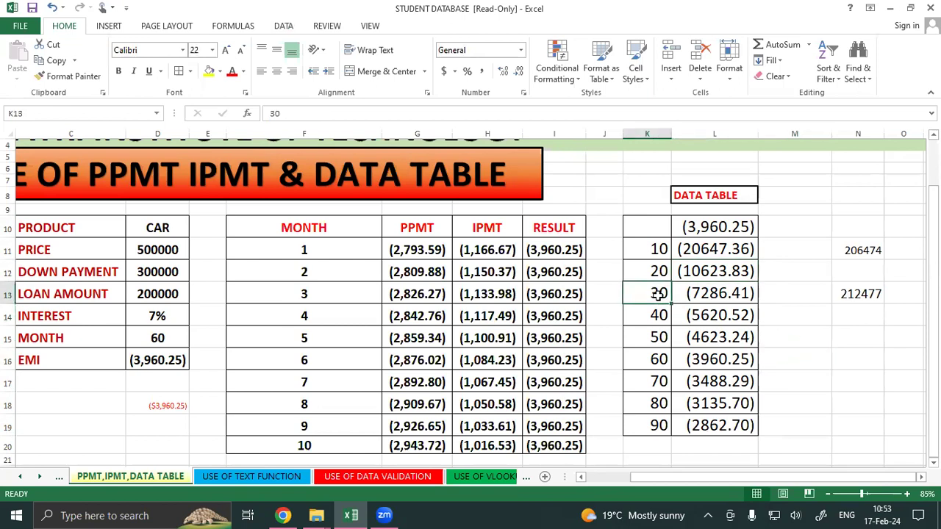
click(708, 297)
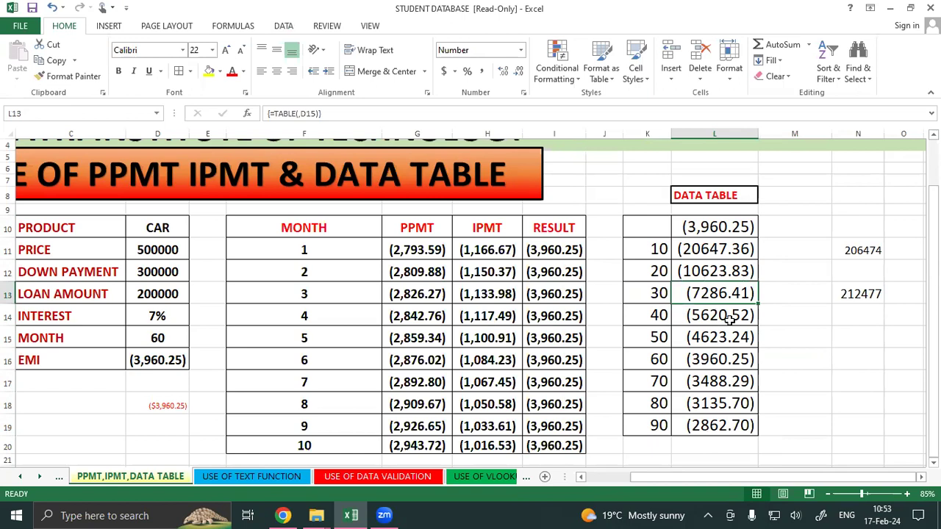
click(787, 343)
Delete the leftover total amounts from N11 and N13, beside the data table.
drag(857, 211, 882, 357)
key(Delete)
click(860, 424)
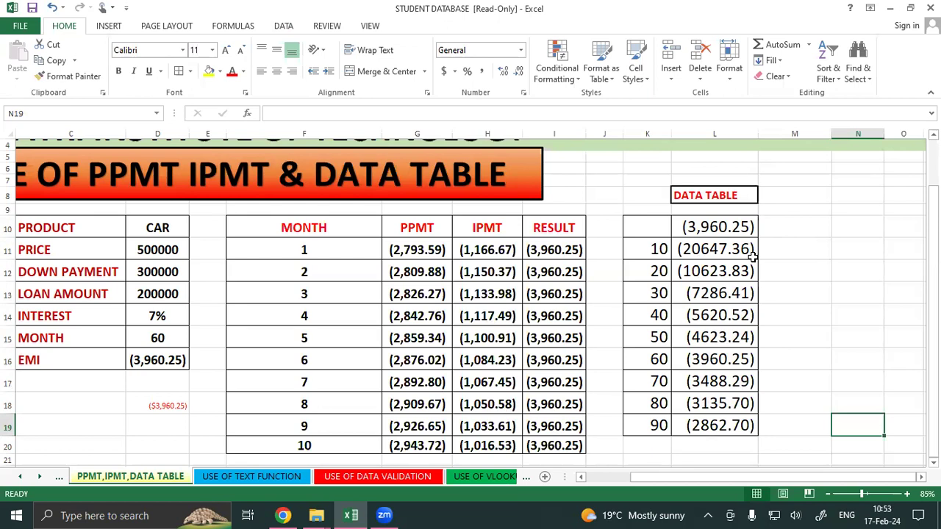
click(837, 342)
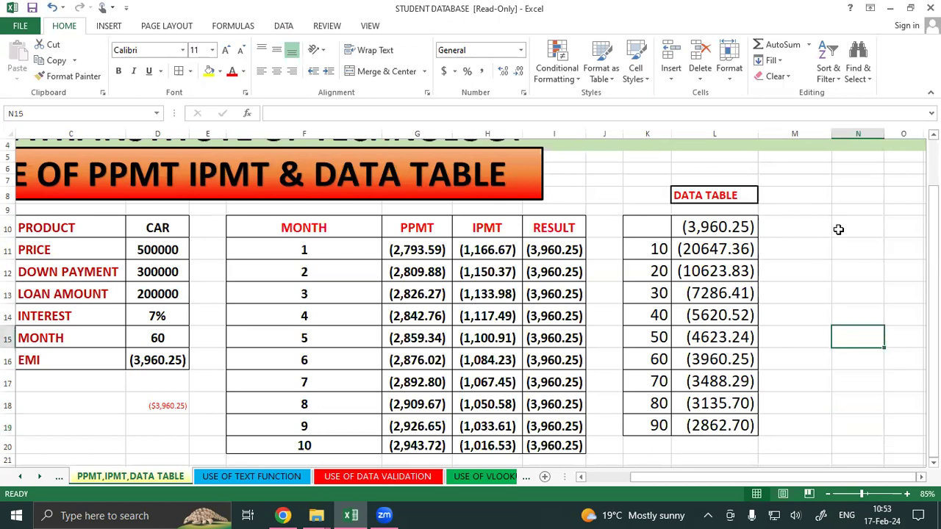
Calculate the total repayment for the 10-month loan in N10 with the formula =20647.36*10.
click(840, 230)
text(=)
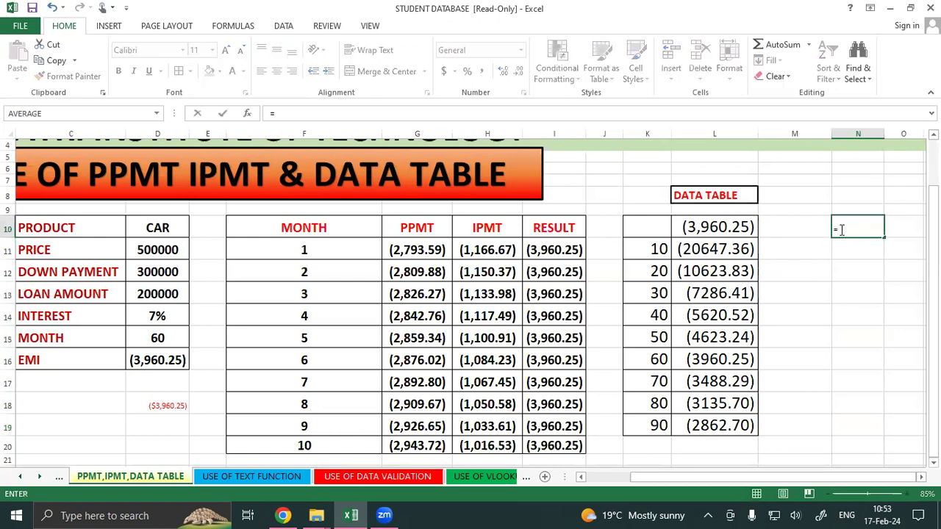
text(20647)
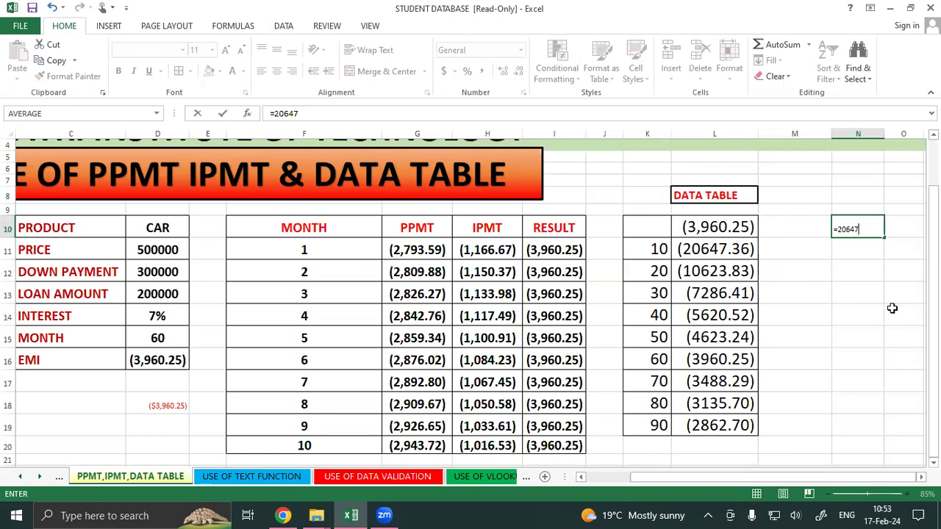
text(.36*10)
key(Return)
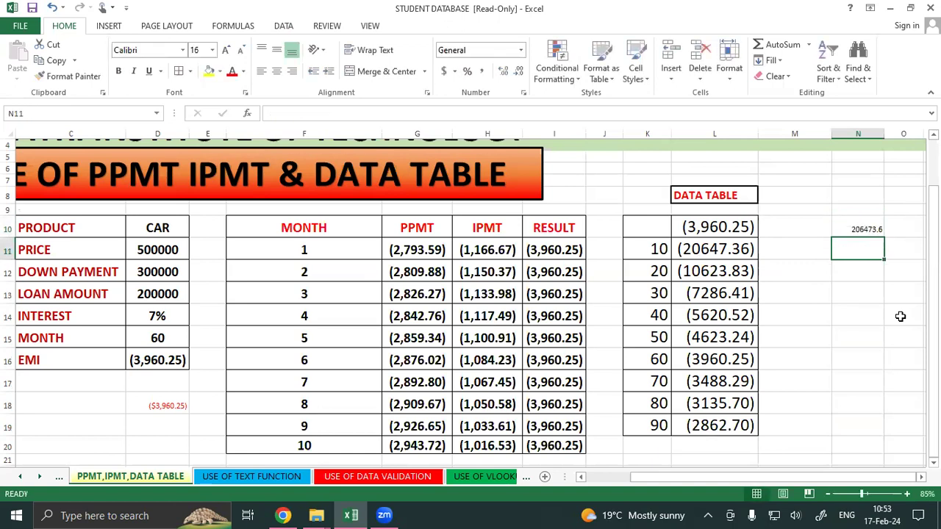
Enlarge the font of the total repayment in N10 to size 22.
click(862, 225)
click(227, 49)
click(228, 50)
click(228, 49)
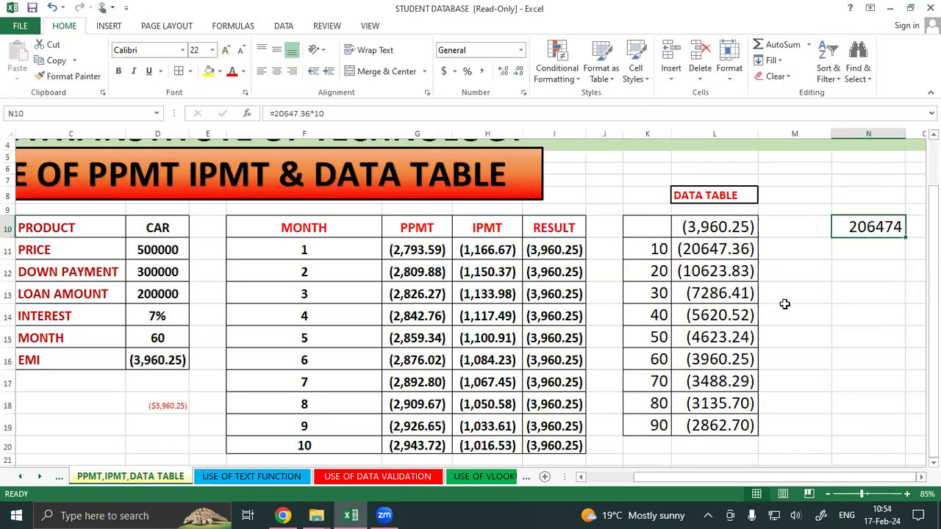
click(840, 321)
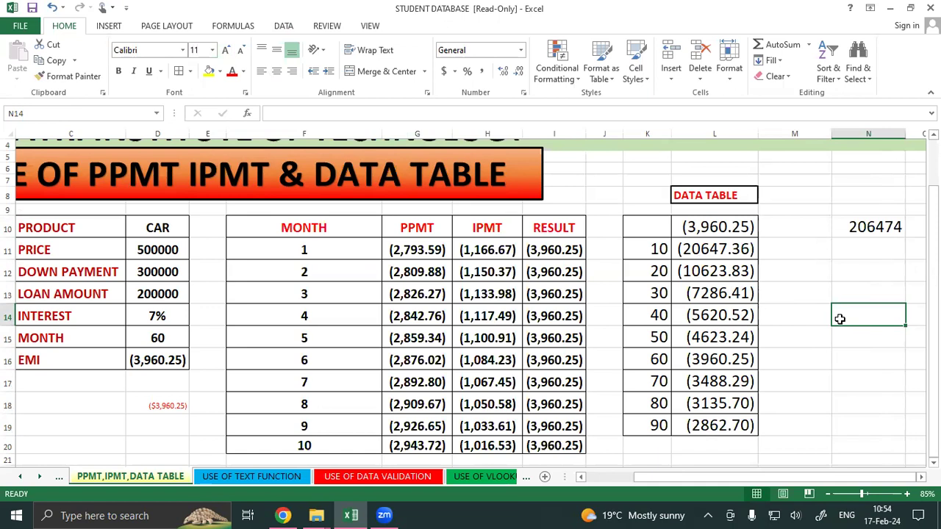
Review the 10-month total in N10 against the 10-month row and the 20-month EMI in L12.
click(888, 219)
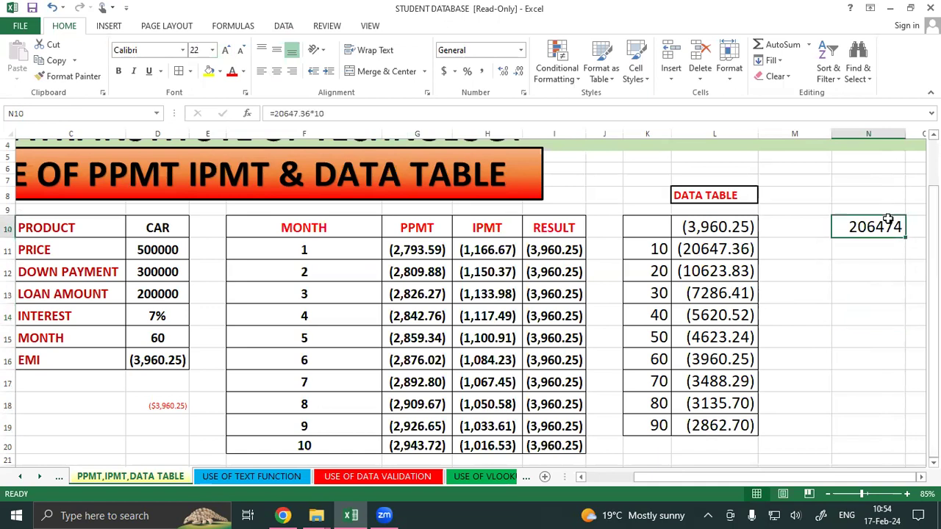
click(868, 276)
click(845, 355)
click(639, 249)
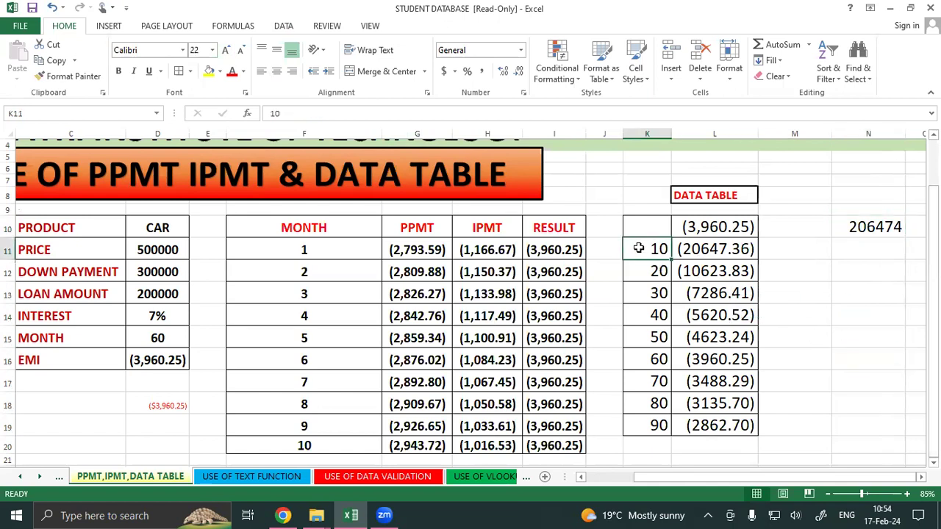
click(715, 278)
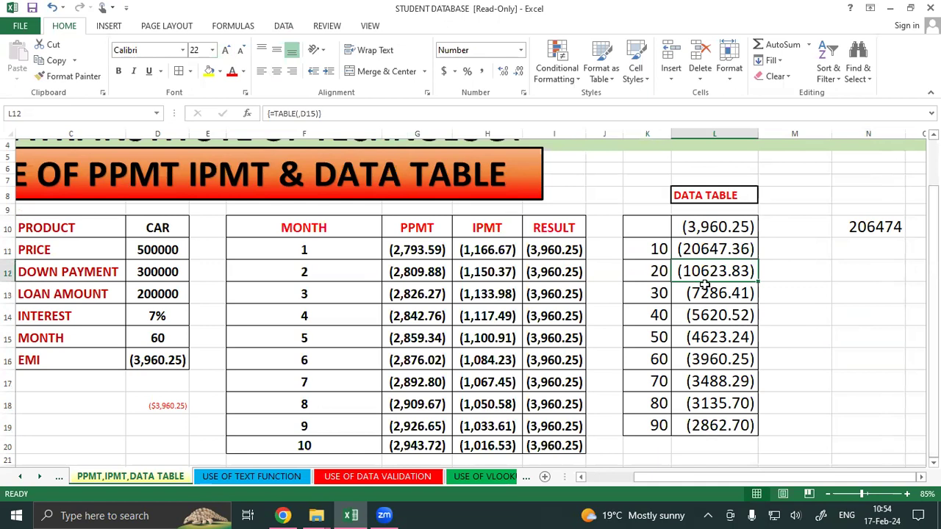